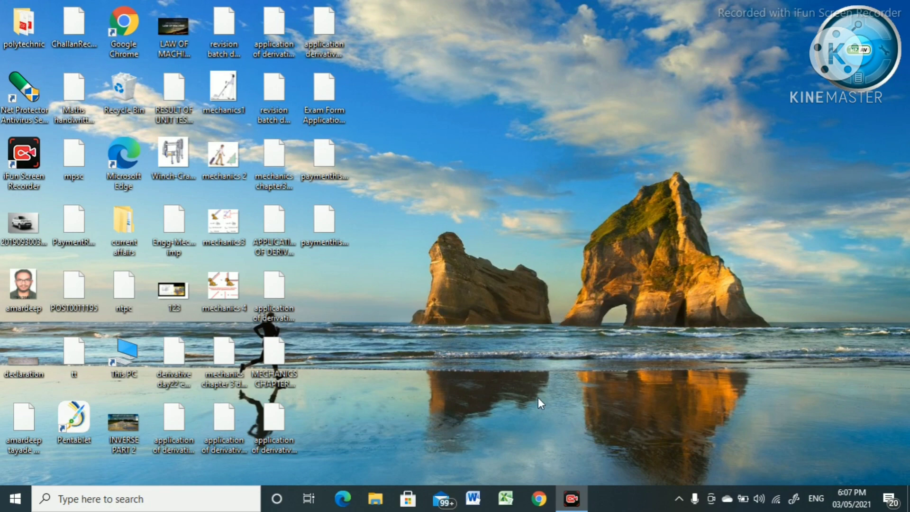
- Open Google Chrome, search Google for "sbi collect" and open the State Bank Collect result
{"action": "left_click", "coordinate": [546, 502]}
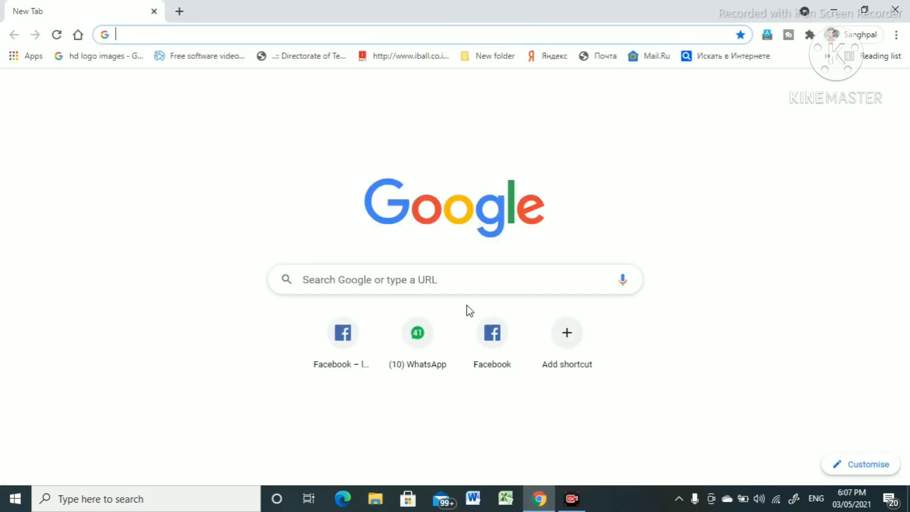
{"action": "left_click", "coordinate": [479, 279]}
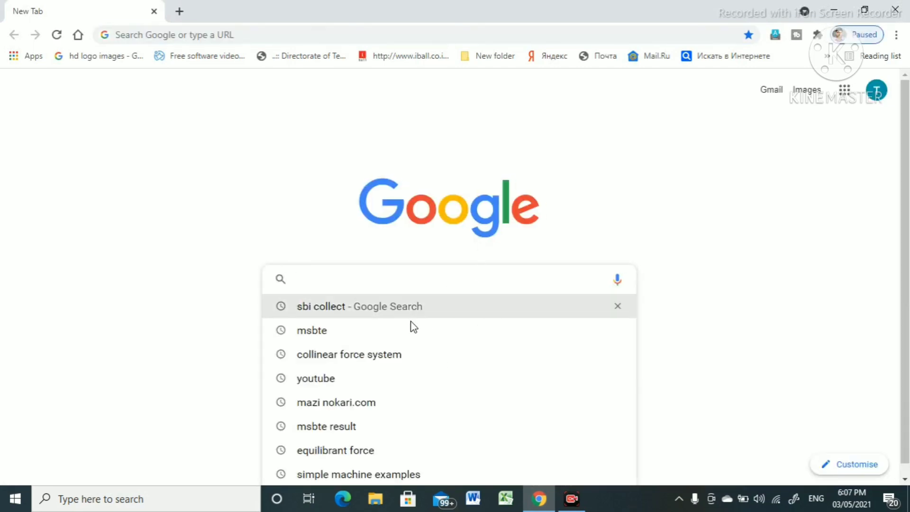
{"action": "type", "text": "sbi collect"}
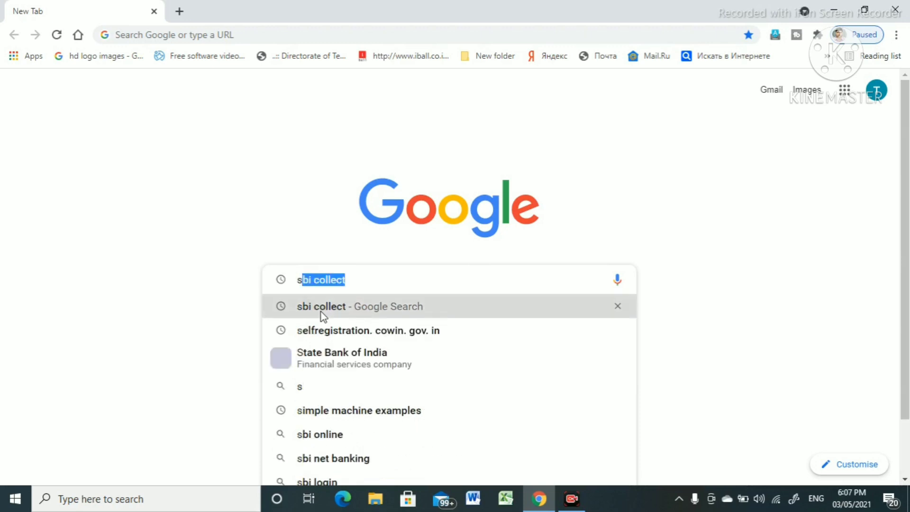
{"action": "left_click", "coordinate": [339, 308]}
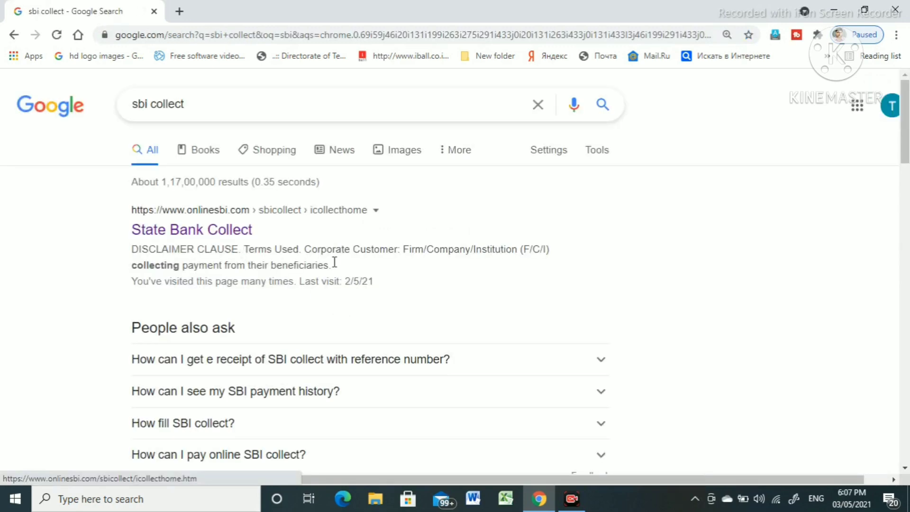
{"action": "left_click", "coordinate": [189, 232]}
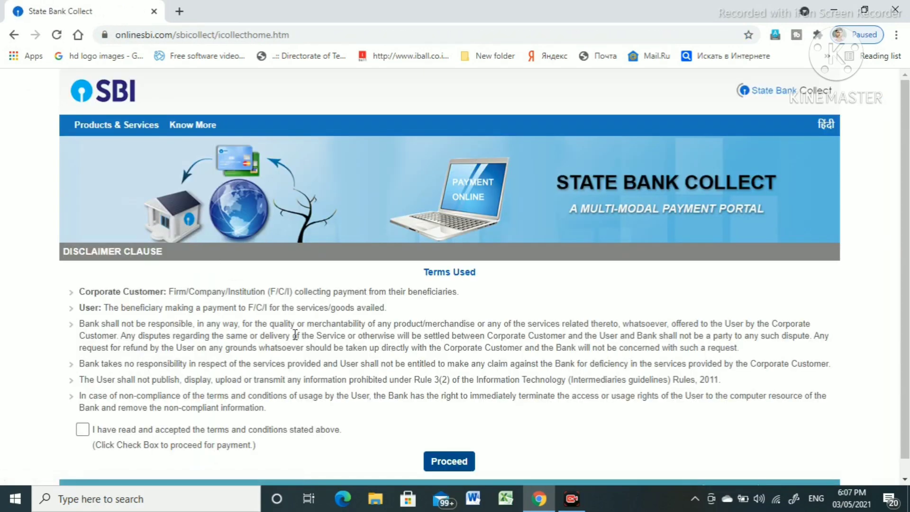
- Accept the State Bank Collect terms and conditions and proceed to the payment portal
{"action": "scroll", "coordinate": [317, 354], "scroll_direction": "down", "scroll_amount": 1}
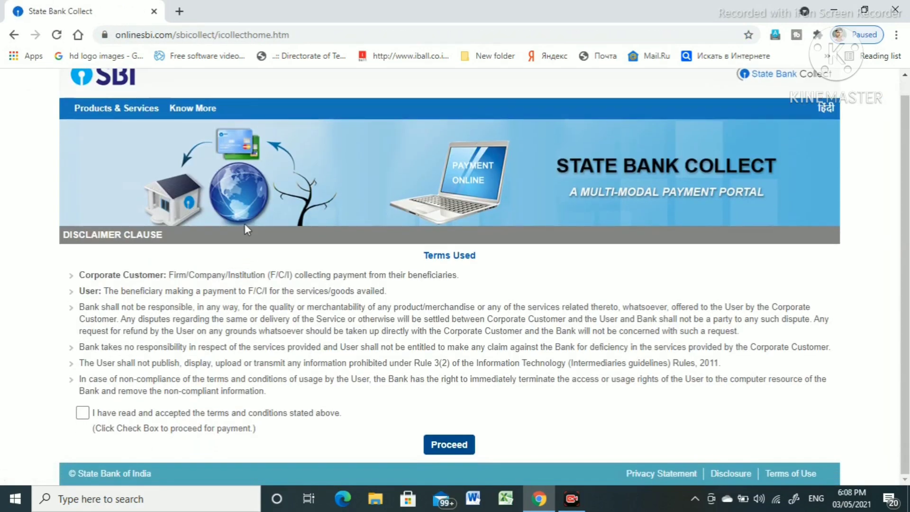
{"action": "left_click", "coordinate": [83, 414]}
{"action": "left_click", "coordinate": [472, 451]}
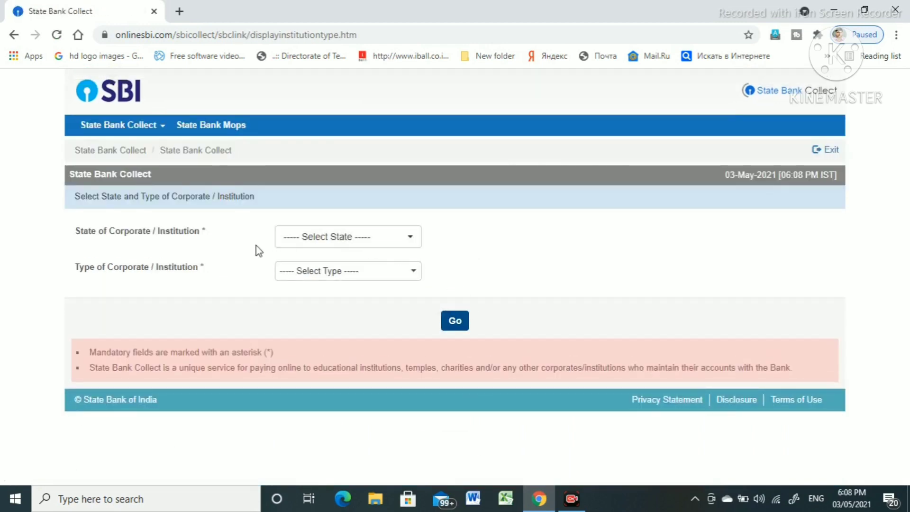
- Choose Maharashtra as the institution's state and Educational Institutions as its type, and submit the selection
{"action": "left_click", "coordinate": [333, 240]}
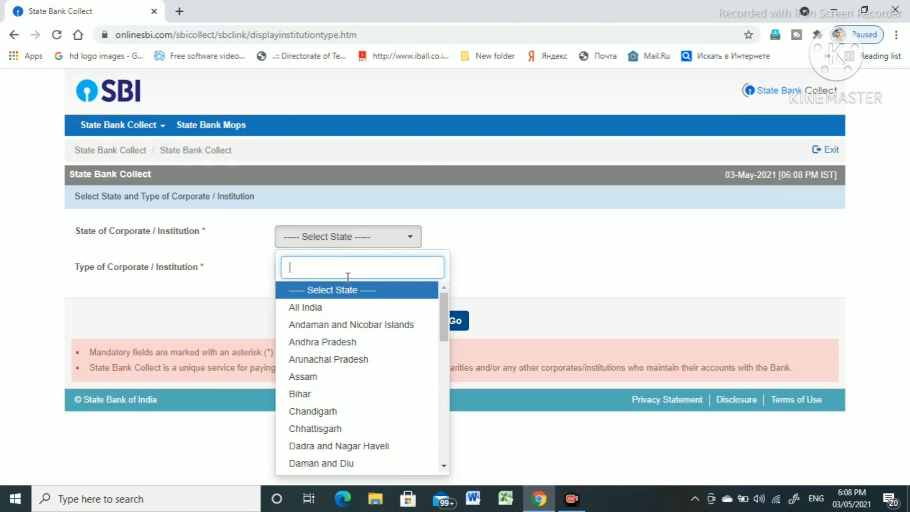
{"action": "type", "text": "maha"}
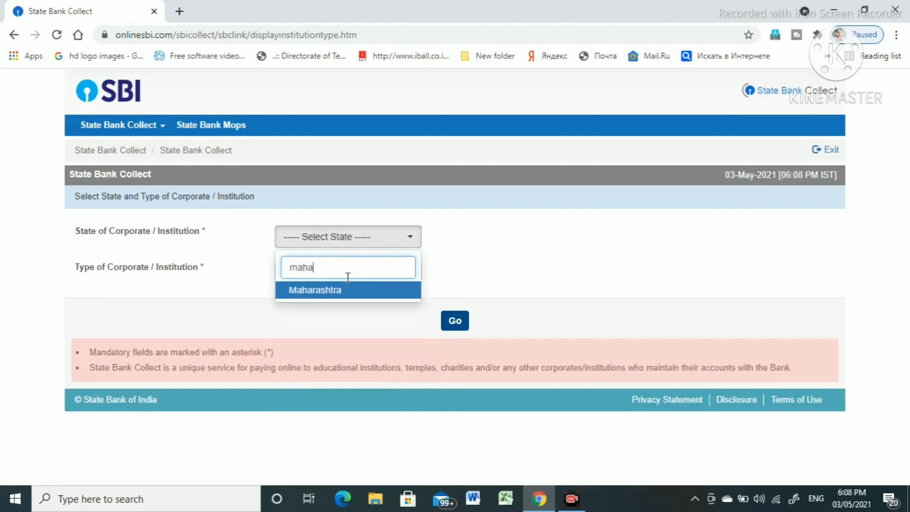
{"action": "left_click", "coordinate": [352, 291]}
{"action": "left_click", "coordinate": [351, 277]}
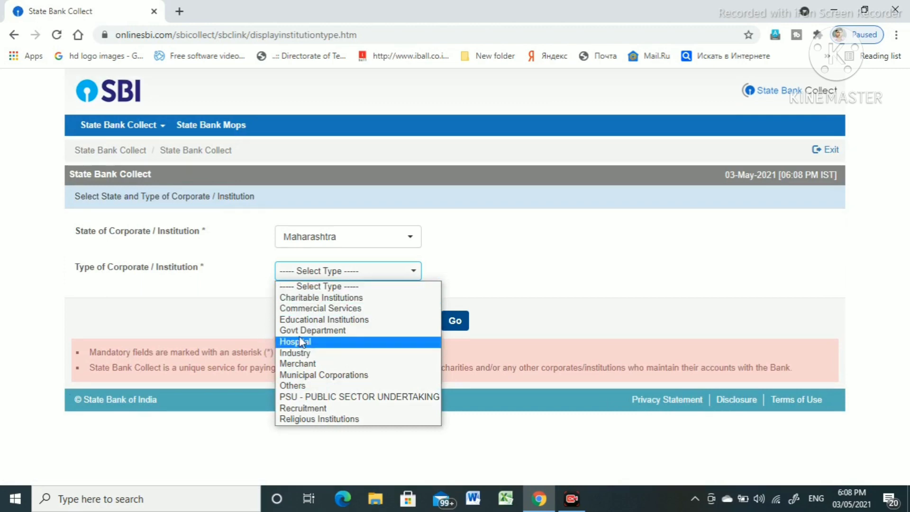
{"action": "left_click", "coordinate": [305, 322]}
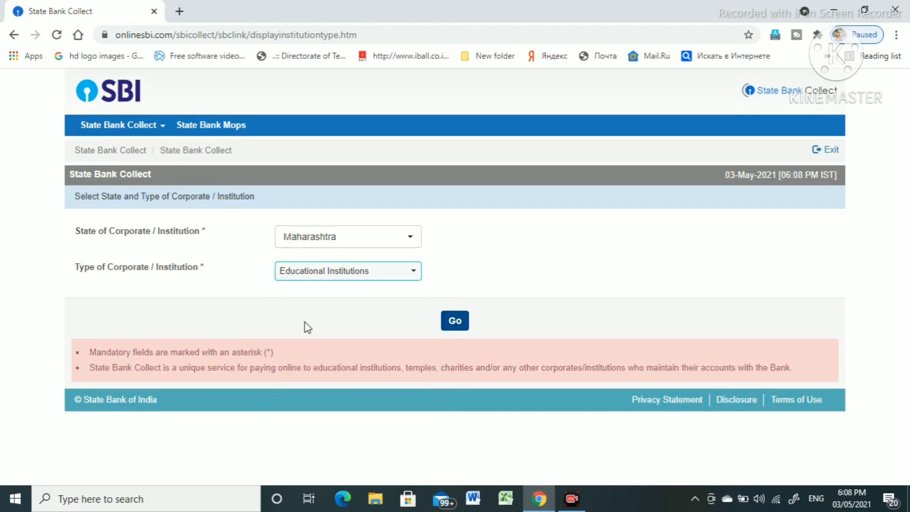
{"action": "left_click", "coordinate": [453, 323]}
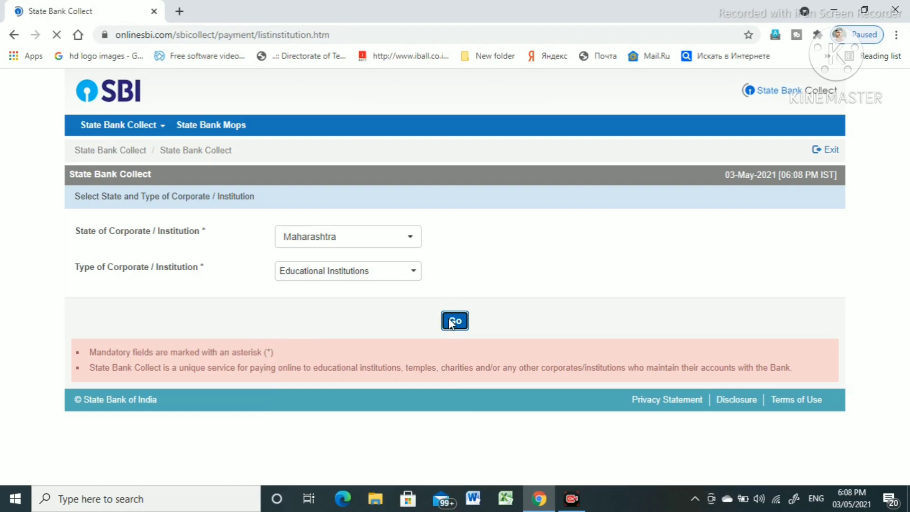
- Find PRINCIPAL GOVT POLY MURTIZAPUR by filtering the institution names with "principal", select it and submit
{"action": "left_click", "coordinate": [406, 234]}
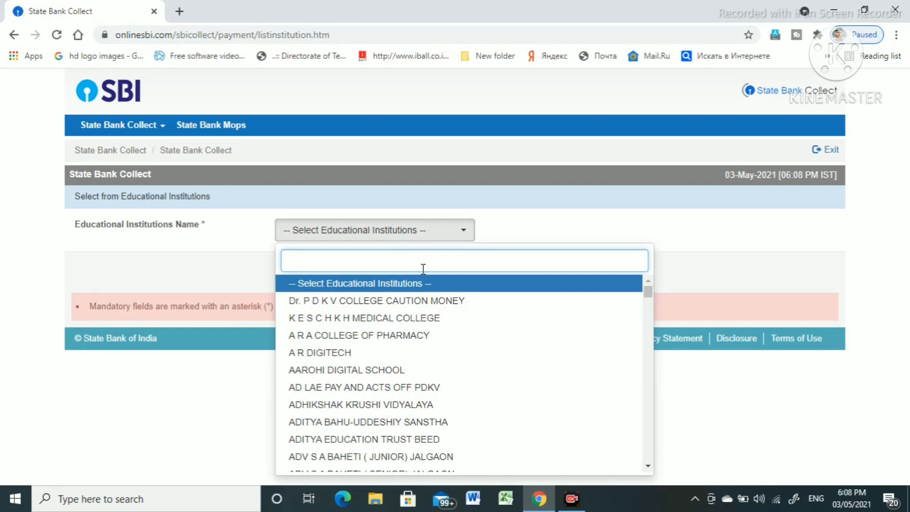
{"action": "type", "text": "prin"}
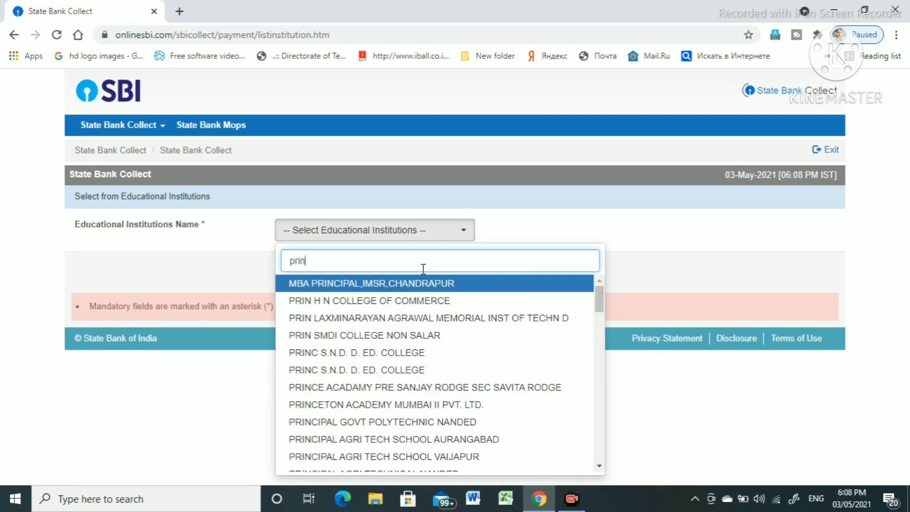
{"action": "type", "text": "cia"}
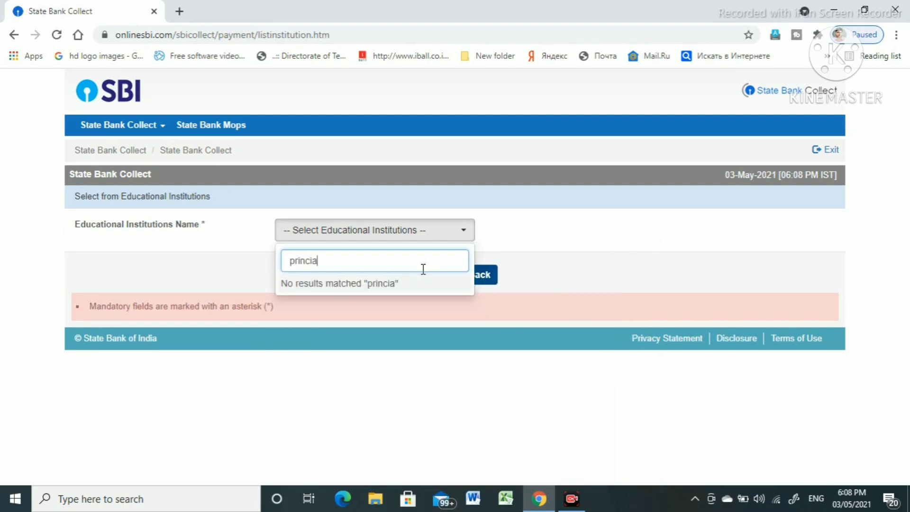
{"action": "key", "text": "BackSpace"}
{"action": "key", "text": "BackSpace"}
{"action": "key", "text": "BackSpace"}
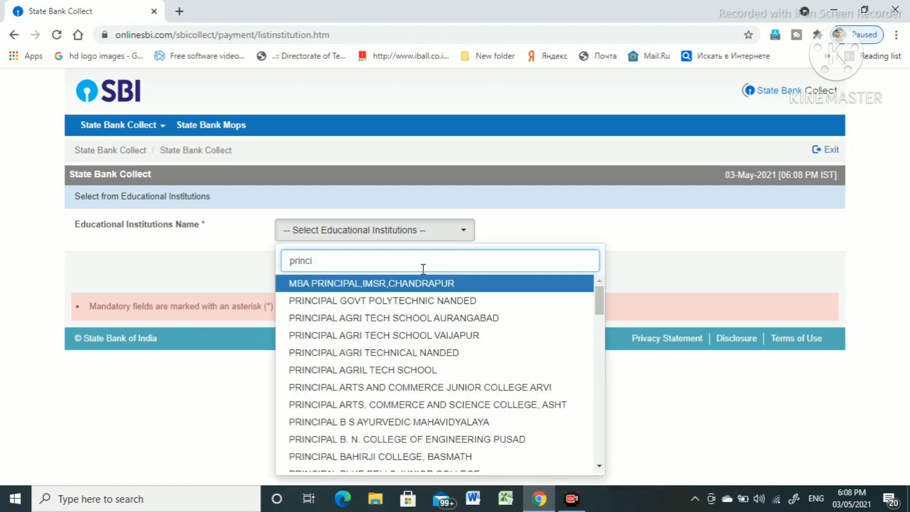
{"action": "type", "text": "ipal"}
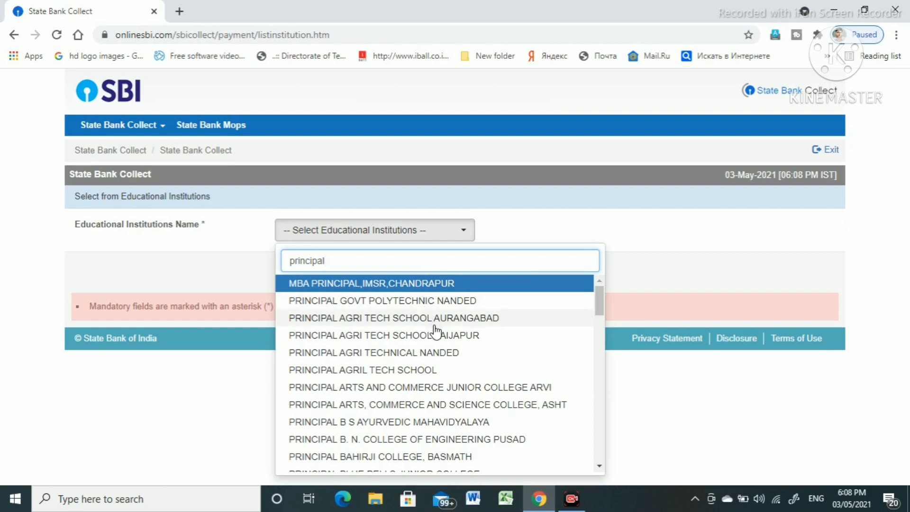
{"action": "scroll", "coordinate": [435, 338], "scroll_direction": "down", "scroll_amount": 3}
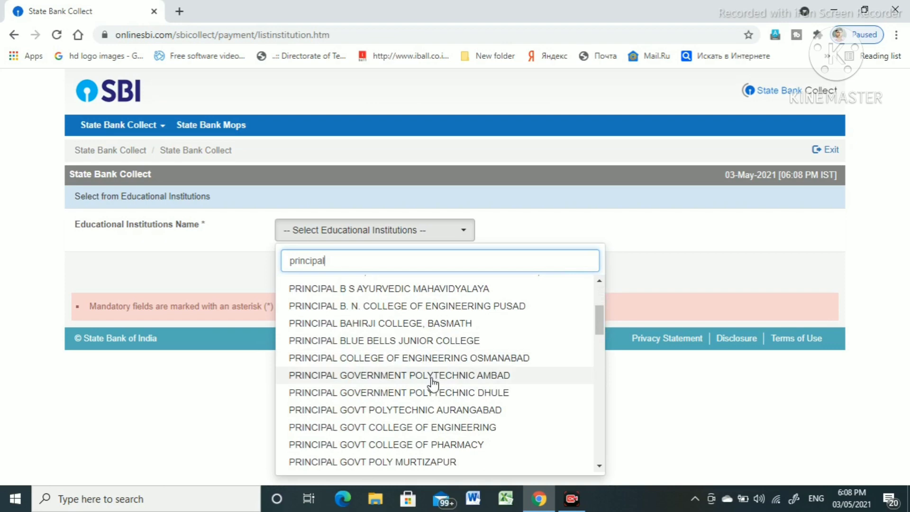
{"action": "scroll", "coordinate": [432, 383], "scroll_direction": "down", "scroll_amount": 3}
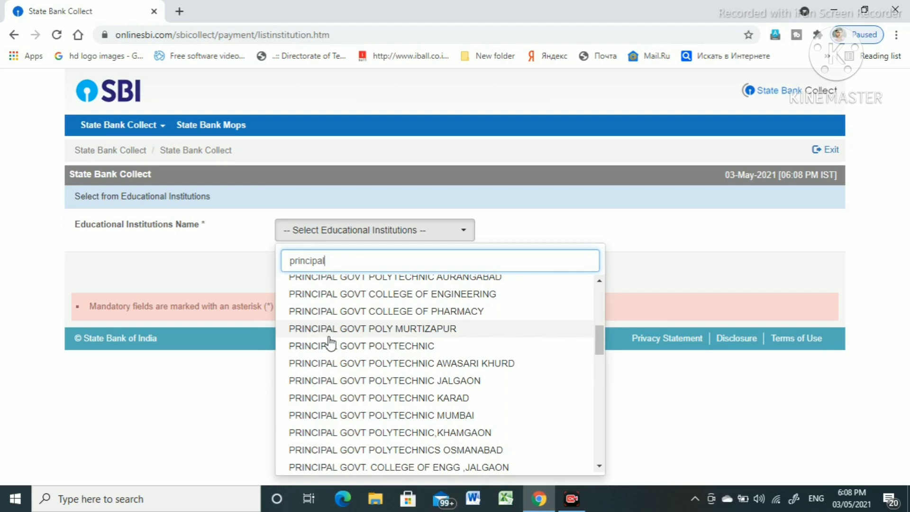
{"action": "left_click", "coordinate": [368, 334]}
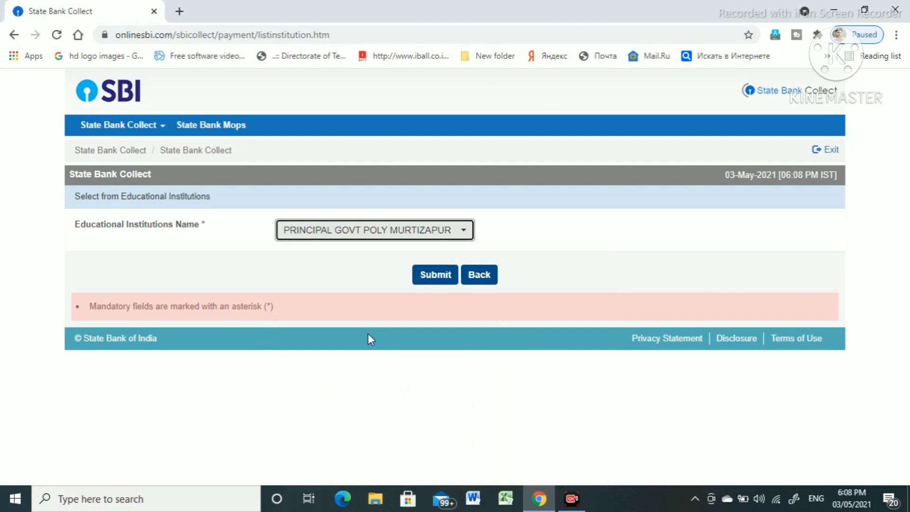
{"action": "left_click", "coordinate": [440, 280]}
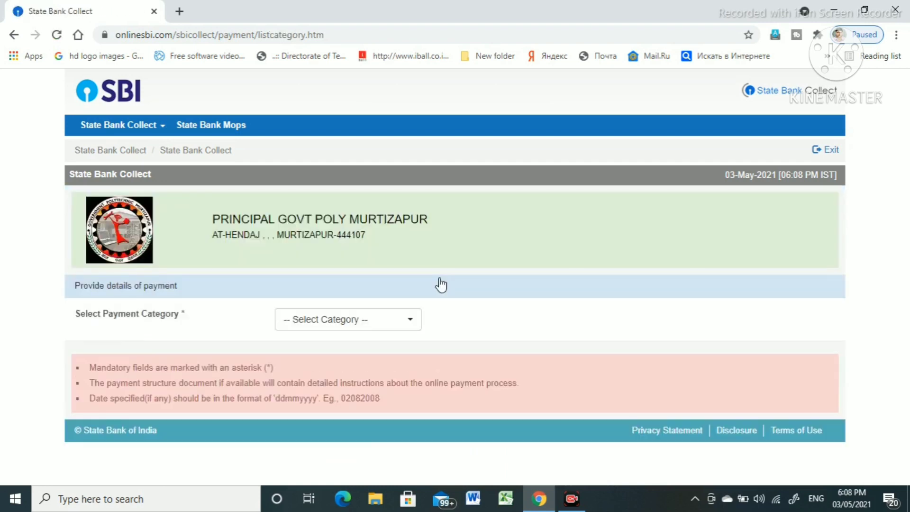
- Select FEES as the payment category and set the semester exam fee to 600 on the payment form
{"action": "left_click", "coordinate": [389, 319]}
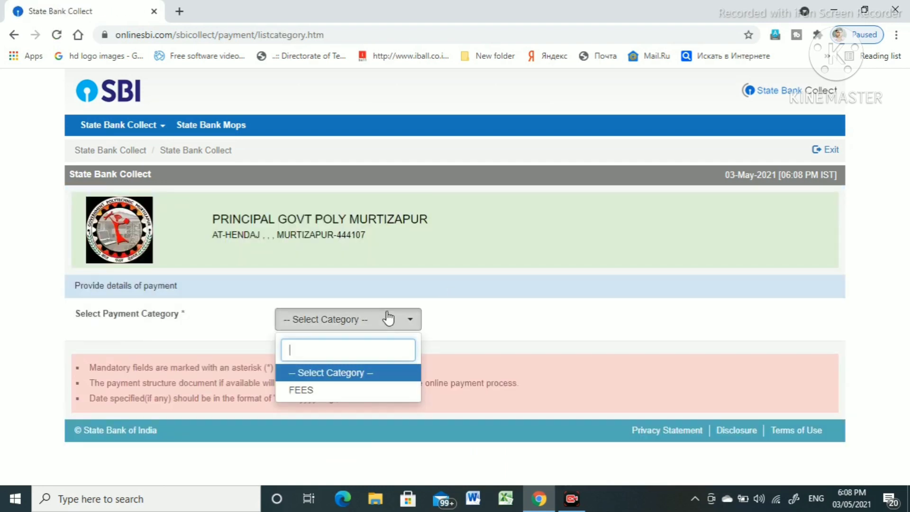
{"action": "left_click", "coordinate": [345, 393]}
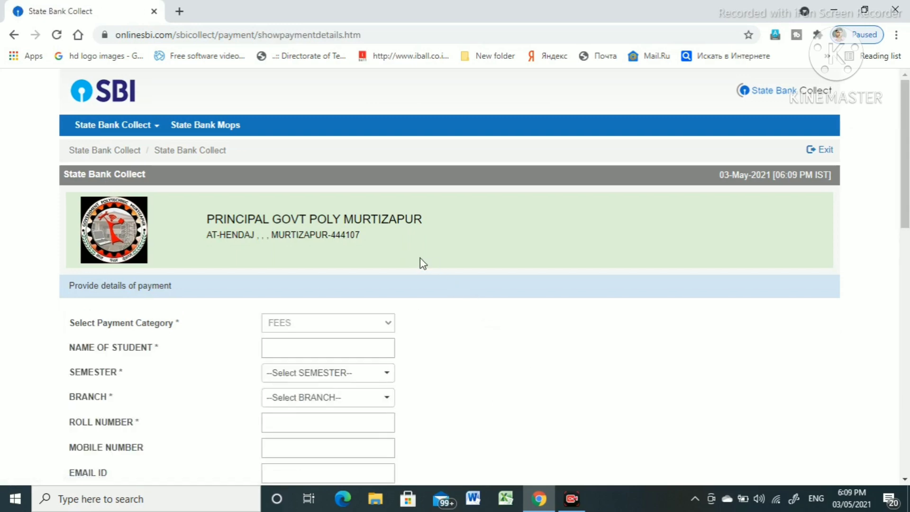
{"action": "scroll", "coordinate": [413, 280], "scroll_direction": "down", "scroll_amount": 4}
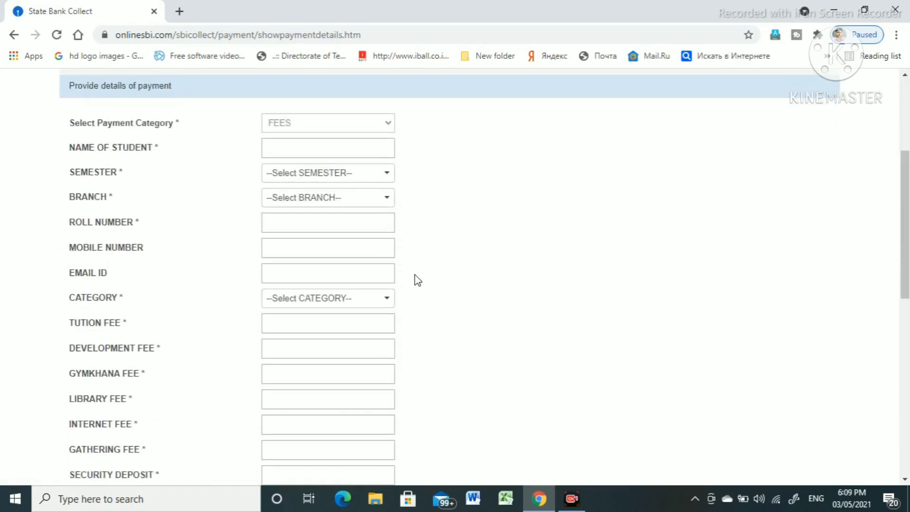
{"action": "scroll", "coordinate": [409, 176], "scroll_direction": "down", "scroll_amount": 3}
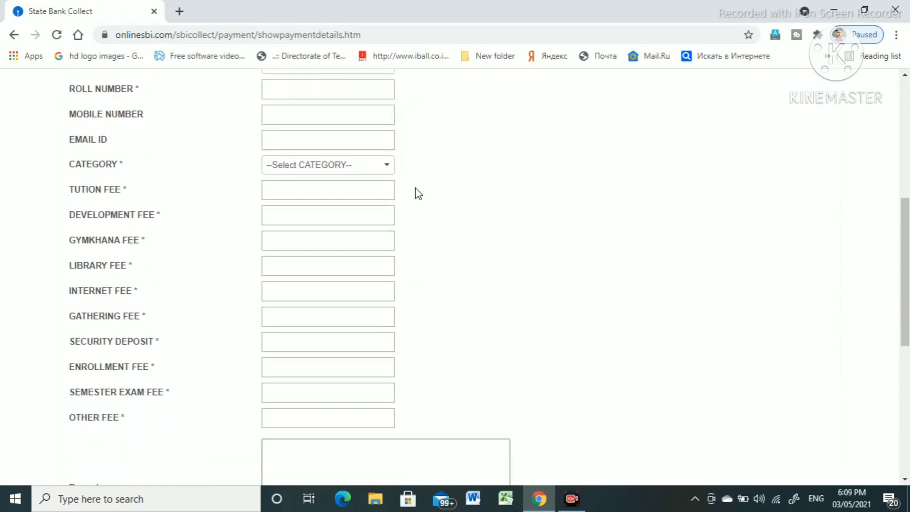
{"action": "scroll", "coordinate": [417, 193], "scroll_direction": "up", "scroll_amount": 3}
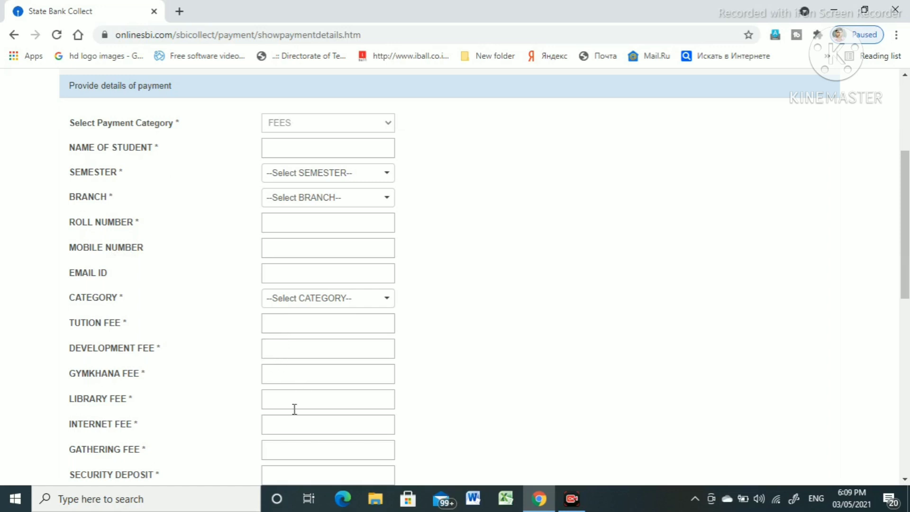
{"action": "scroll", "coordinate": [292, 405], "scroll_direction": "down", "scroll_amount": 1}
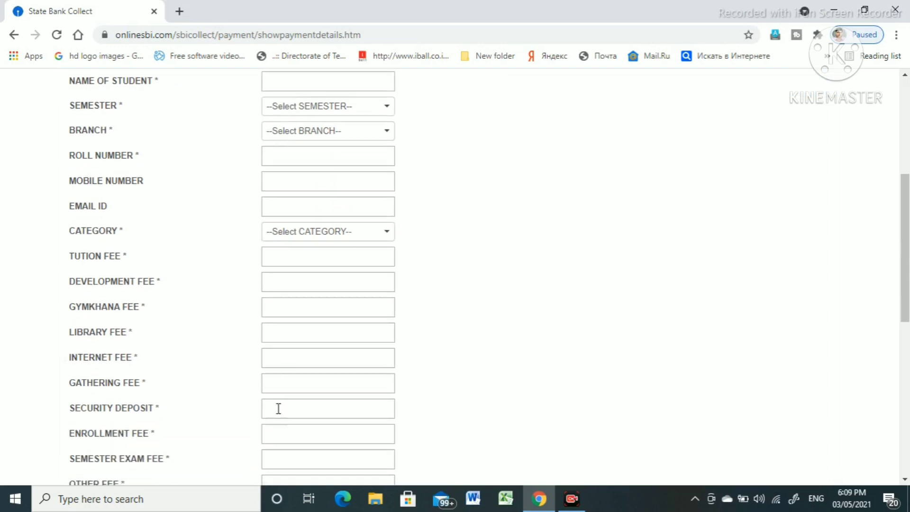
{"action": "scroll", "coordinate": [280, 422], "scroll_direction": "down", "scroll_amount": 1}
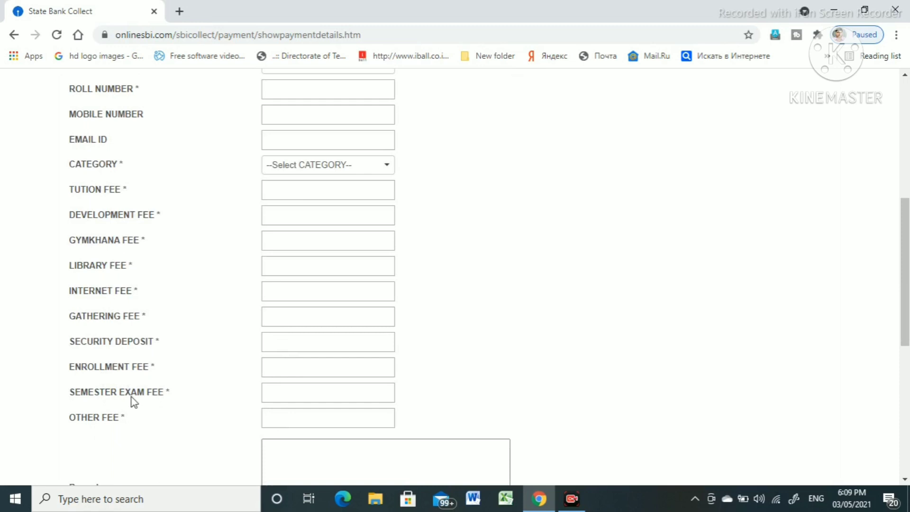
{"action": "left_click", "coordinate": [285, 394]}
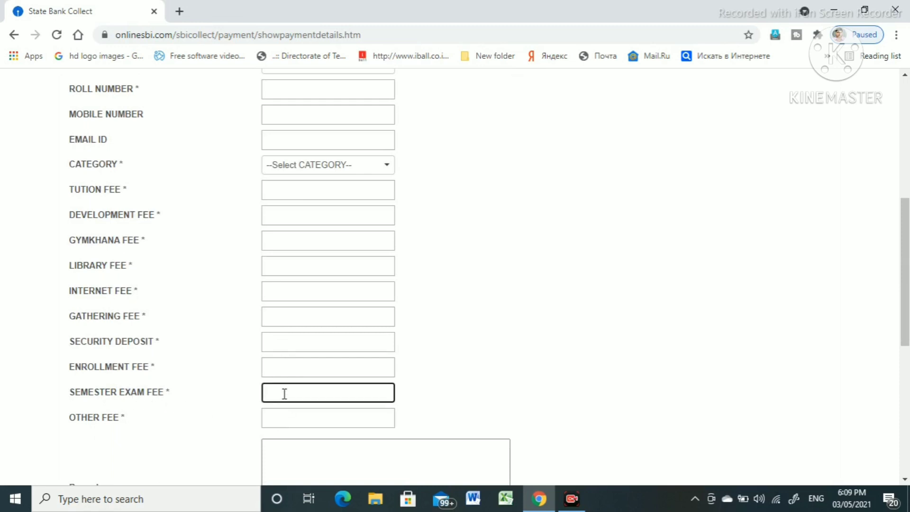
{"action": "type", "text": "600"}
- Enter the student's full name, select the semester and choose CIVIL as the branch
{"action": "scroll", "coordinate": [433, 394], "scroll_direction": "up", "scroll_amount": 6}
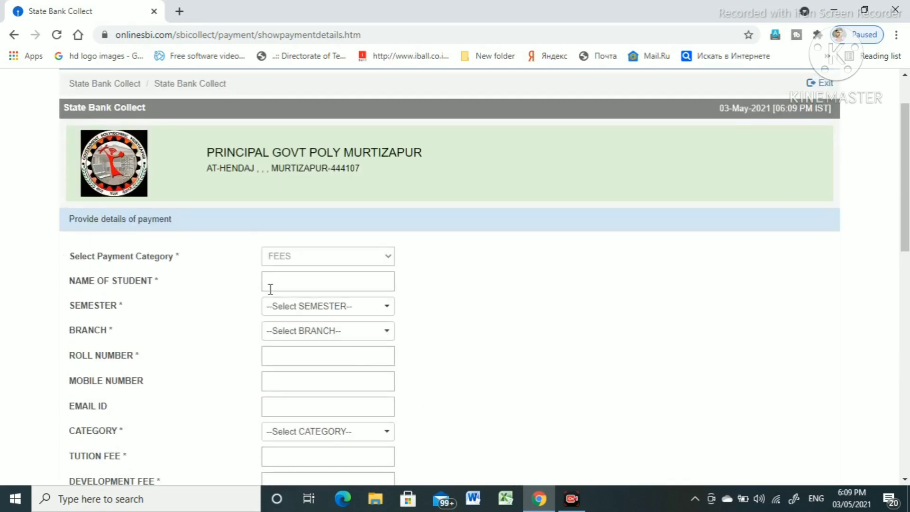
{"action": "left_click", "coordinate": [306, 280]}
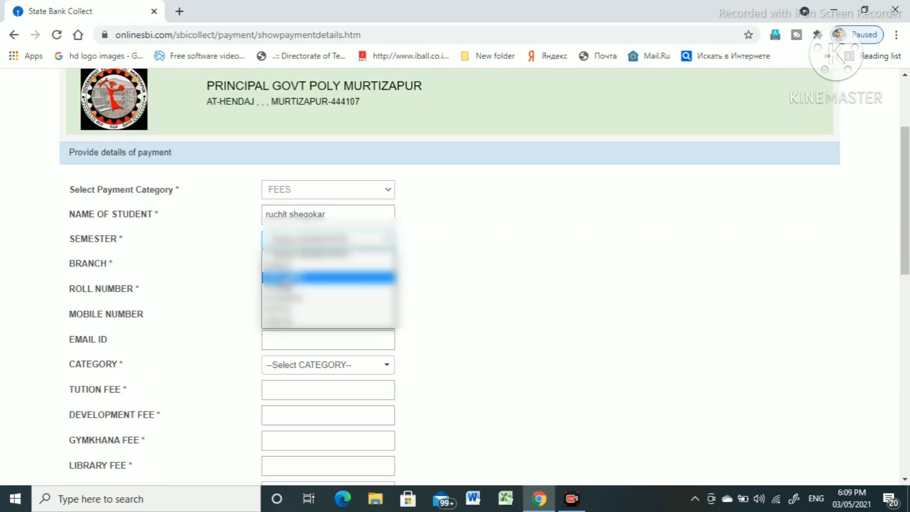
{"action": "left_click", "coordinate": [306, 277]}
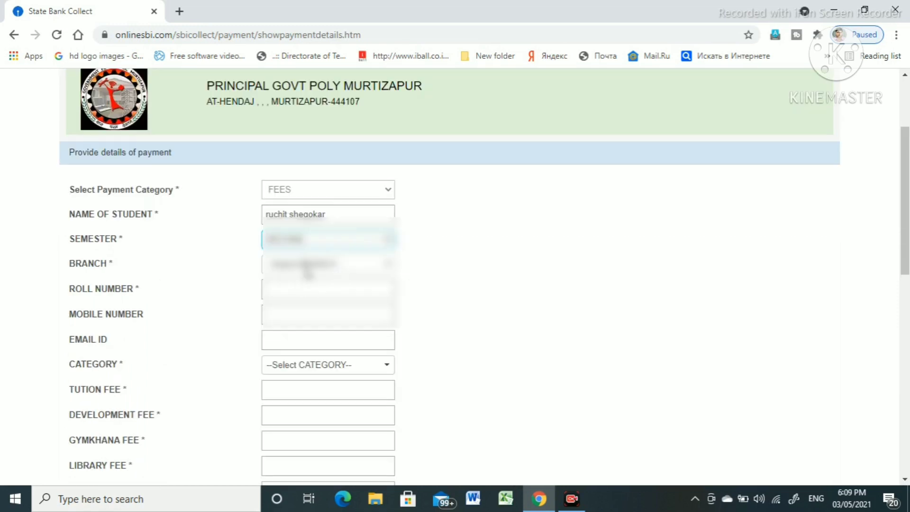
{"action": "left_click", "coordinate": [327, 264]}
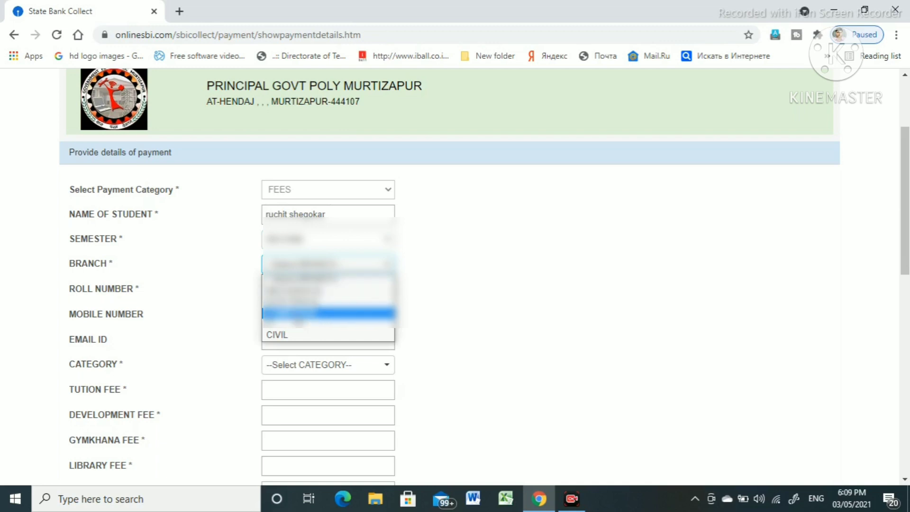
{"action": "left_click", "coordinate": [295, 336]}
- Enter the student's roll number and e-mail in the payment details, and choose SC as the category
{"action": "left_click", "coordinate": [301, 287]}
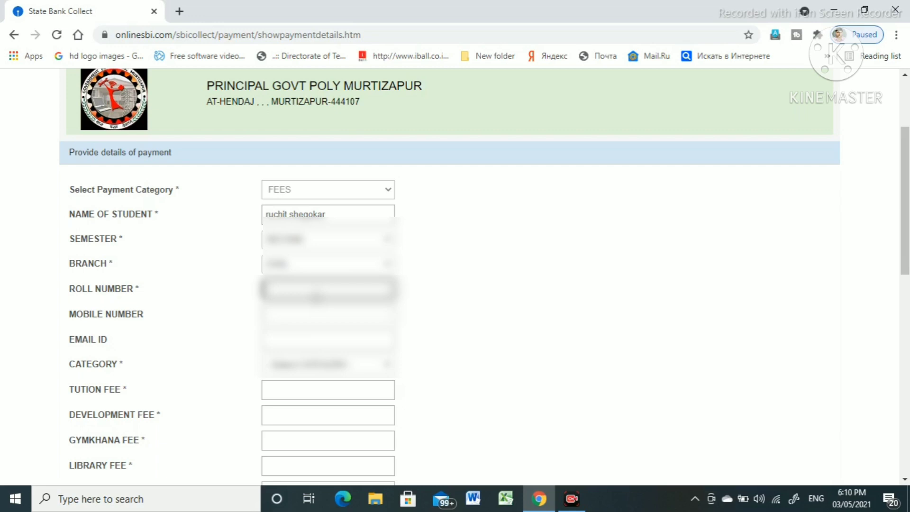
{"action": "type", "text": "12"}
{"action": "left_click", "coordinate": [317, 316]}
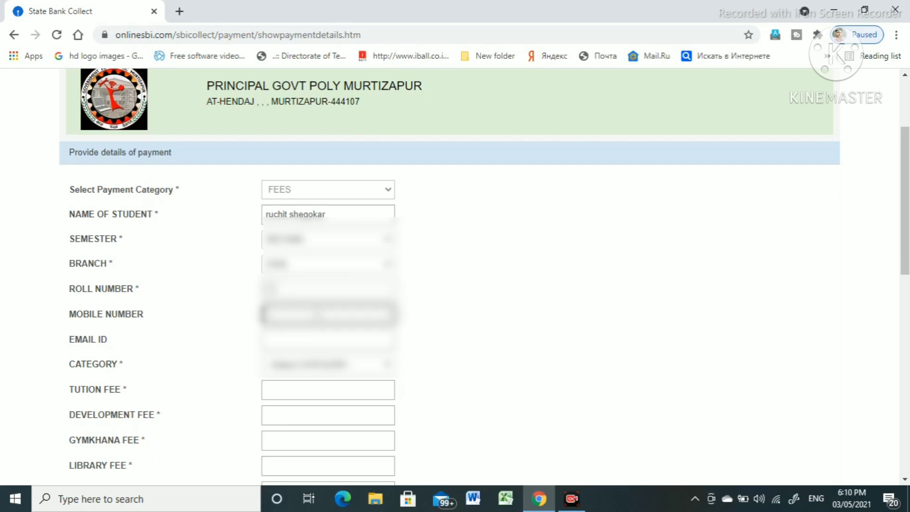
{"action": "left_click", "coordinate": [320, 339]}
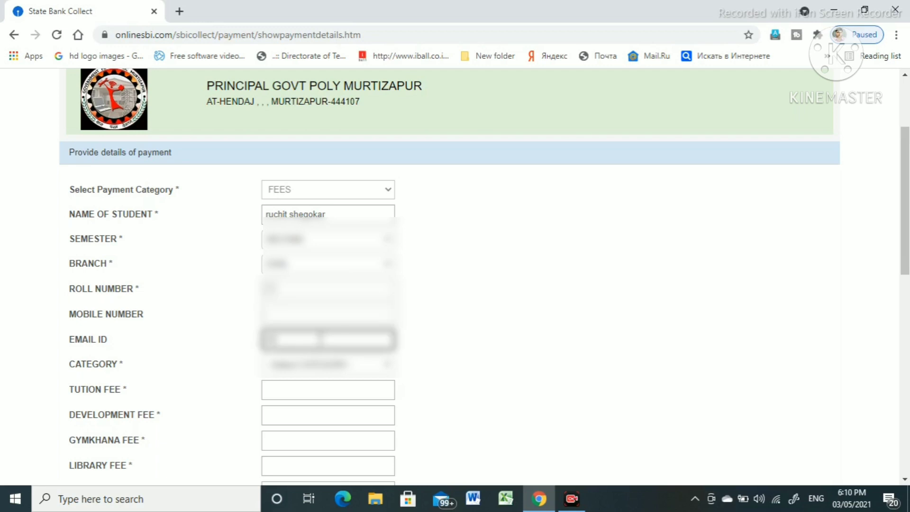
{"action": "left_click", "coordinate": [333, 370]}
{"action": "left_click", "coordinate": [327, 413]}
- Set the other fee to 0
{"action": "scroll", "coordinate": [341, 407], "scroll_direction": "down", "scroll_amount": 4}
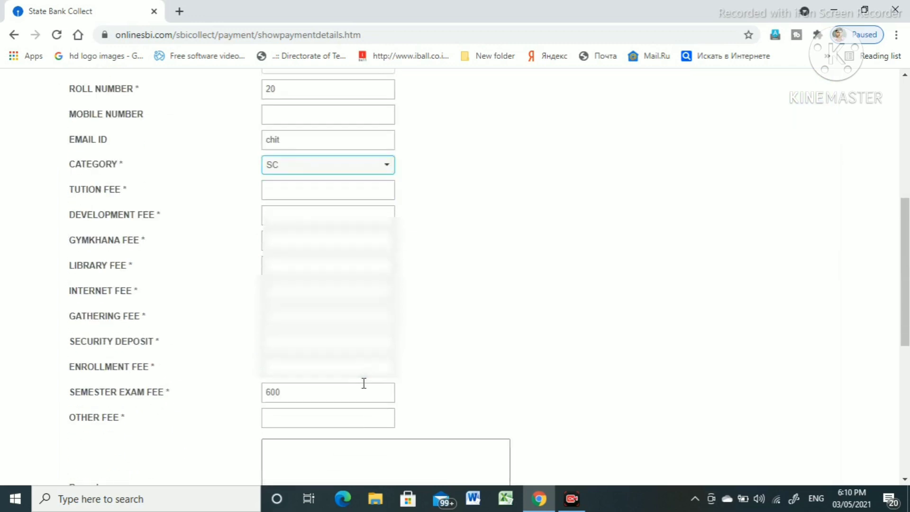
{"action": "scroll", "coordinate": [360, 379], "scroll_direction": "down", "scroll_amount": 3}
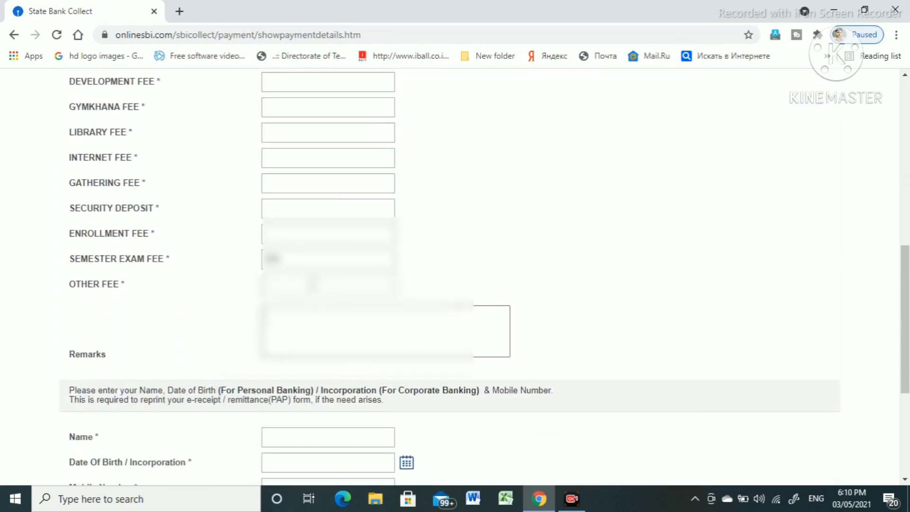
{"action": "left_click", "coordinate": [313, 284]}
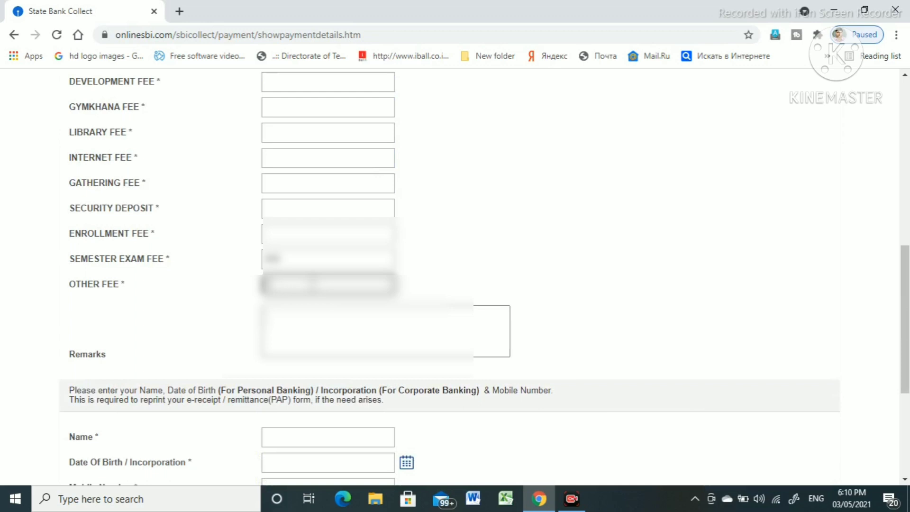
- Recheck the student details and fill in the student's mobile number
{"action": "scroll", "coordinate": [733, 468], "scroll_direction": "up", "scroll_amount": 6}
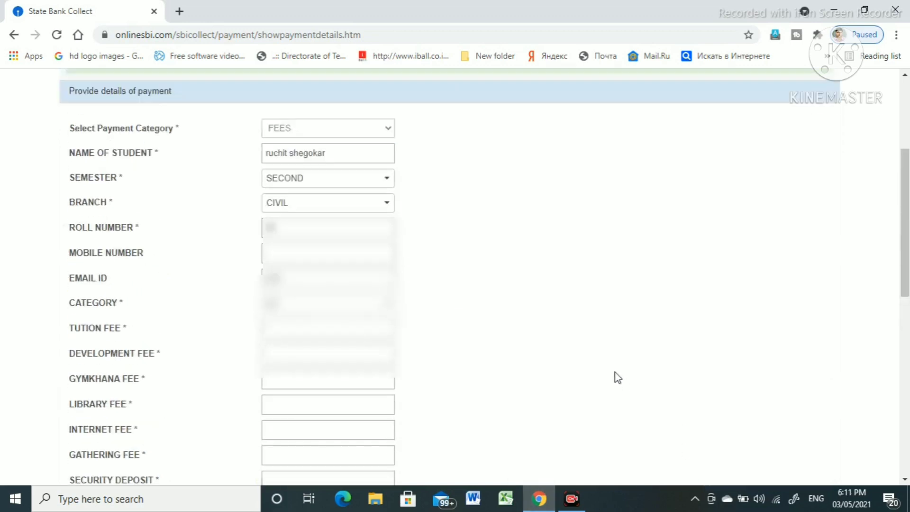
{"action": "scroll", "coordinate": [615, 373], "scroll_direction": "up", "scroll_amount": 1}
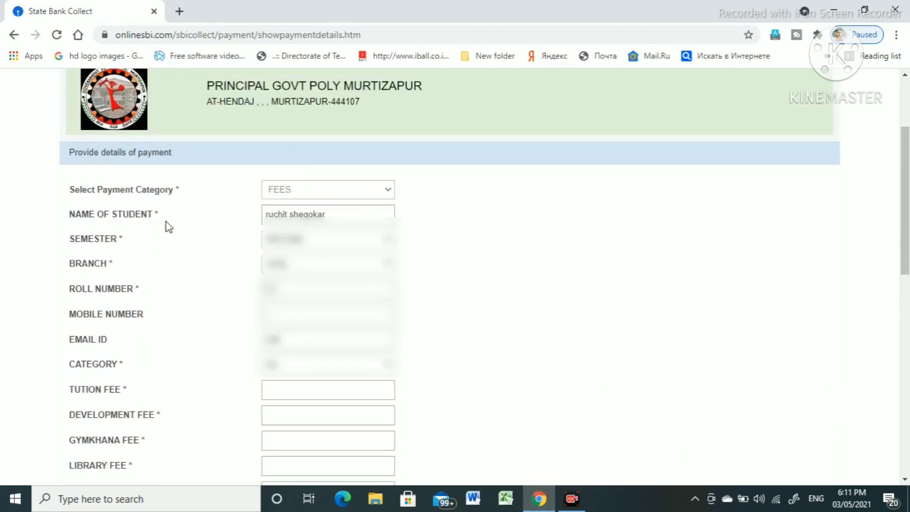
{"action": "scroll", "coordinate": [162, 252], "scroll_direction": "down", "scroll_amount": 1}
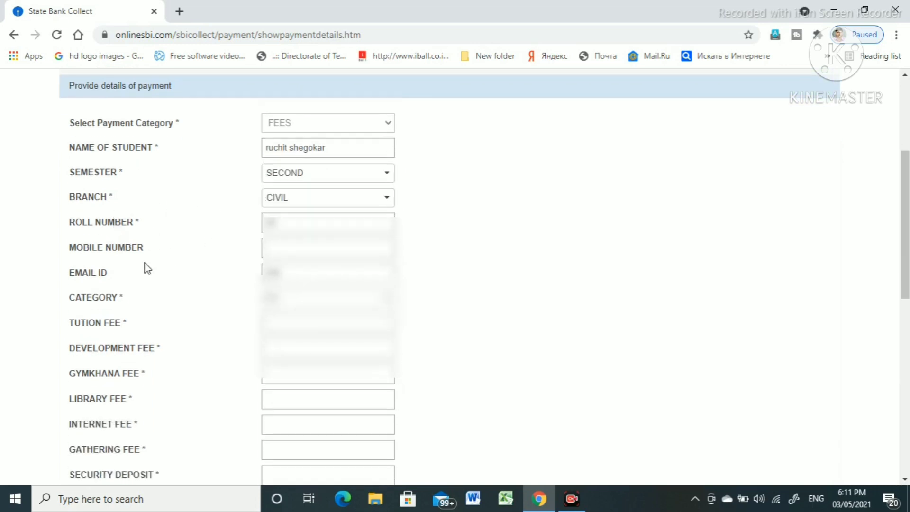
{"action": "scroll", "coordinate": [218, 280], "scroll_direction": "down", "scroll_amount": 1}
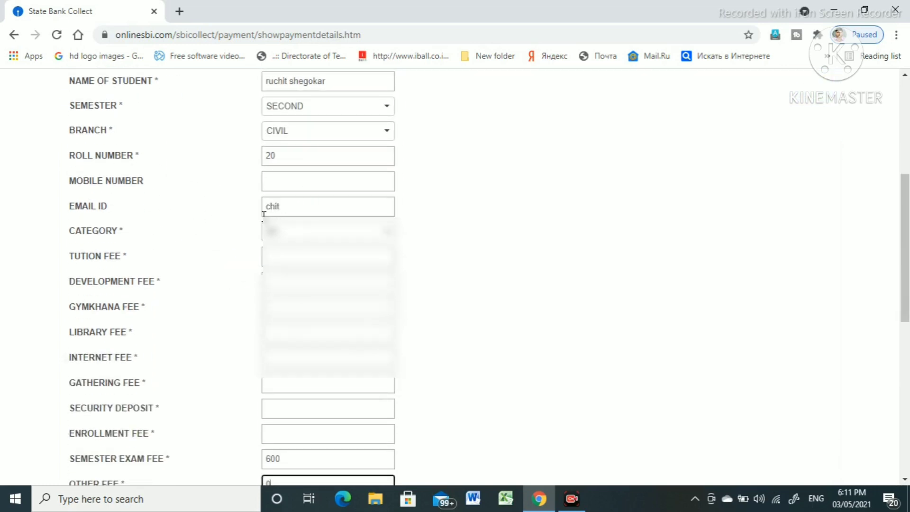
{"action": "left_click", "coordinate": [297, 184]}
{"action": "type", "text": "96"}
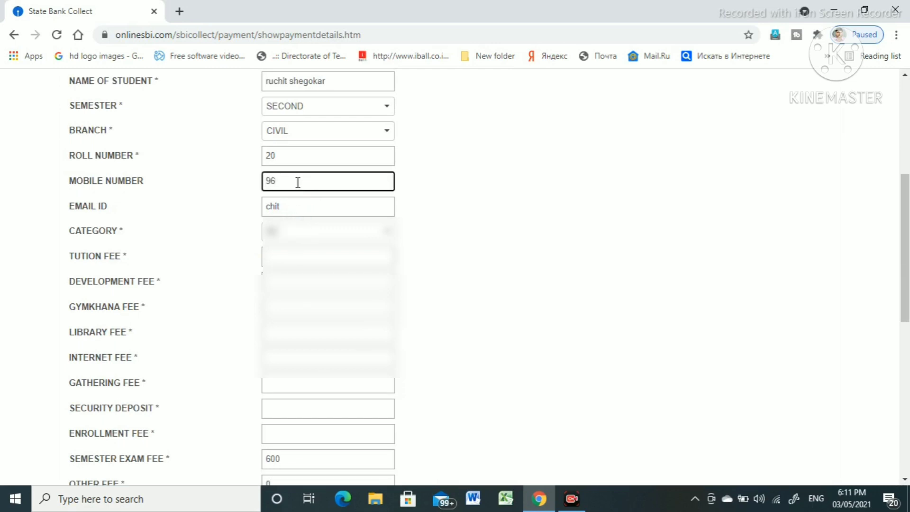
- Set the tuition, development, gymkhana and library fees to 0
{"action": "left_click", "coordinate": [286, 263]}
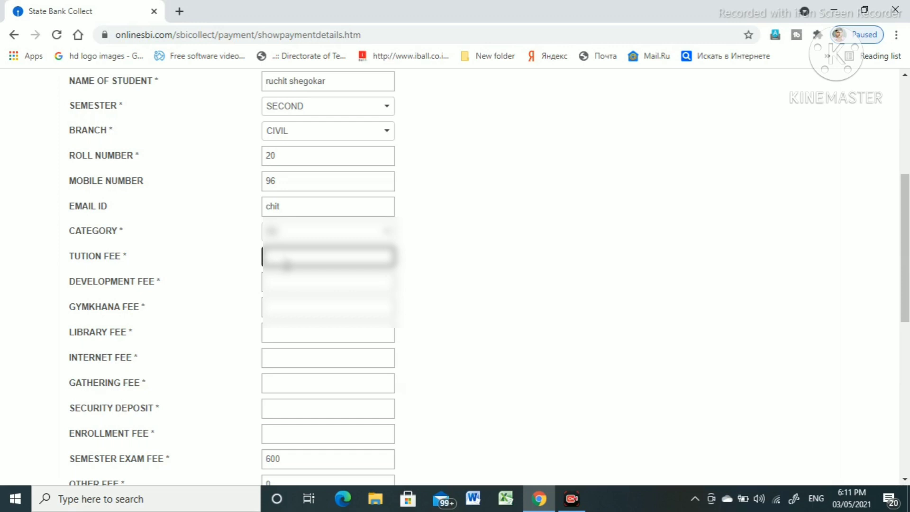
{"action": "type", "text": "0"}
{"action": "left_click", "coordinate": [285, 284]}
{"action": "type", "text": "0"}
{"action": "left_click", "coordinate": [326, 315]}
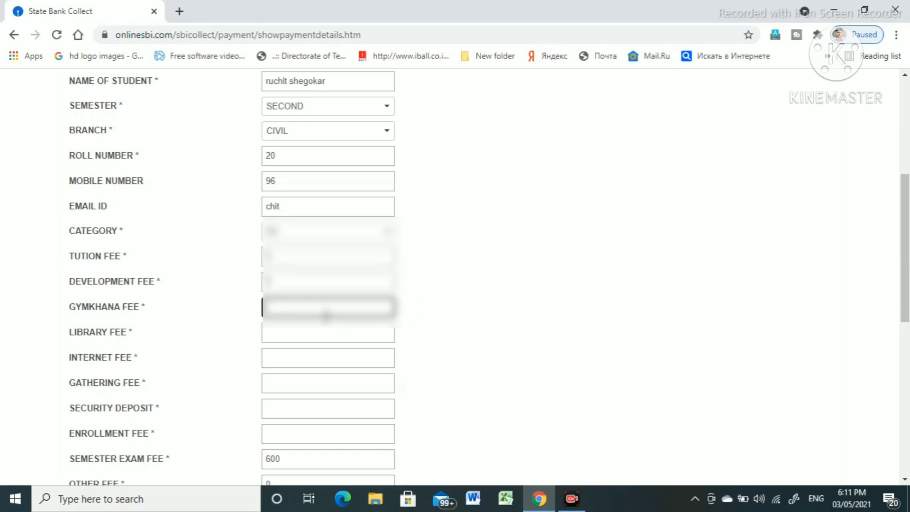
{"action": "type", "text": "0"}
{"action": "left_click", "coordinate": [329, 331]}
{"action": "type", "text": "0"}
- Set the internet fee, gathering fee, security deposit and enrollment fee to 0
{"action": "left_click", "coordinate": [336, 360]}
{"action": "type", "text": "0"}
{"action": "left_click", "coordinate": [336, 382]}
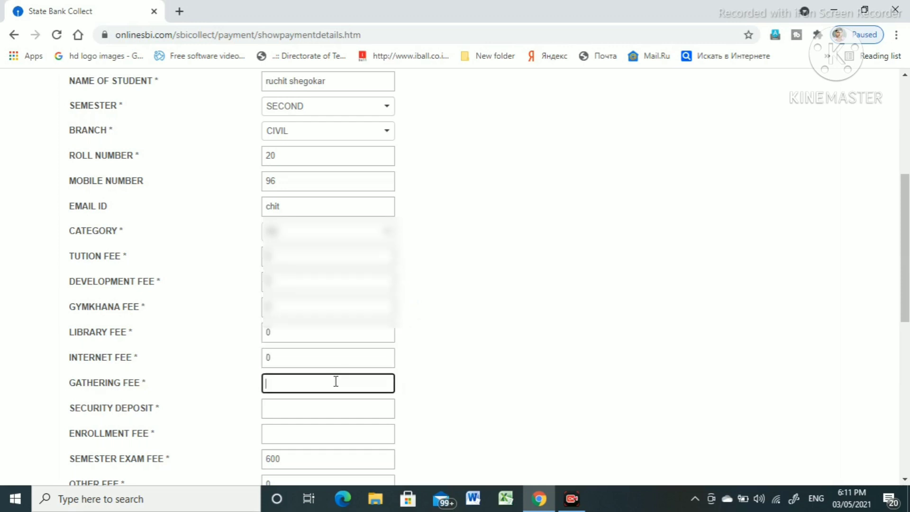
{"action": "type", "text": "0"}
{"action": "left_click", "coordinate": [339, 413]}
{"action": "type", "text": "0"}
{"action": "left_click", "coordinate": [334, 433]}
{"action": "type", "text": "0"}
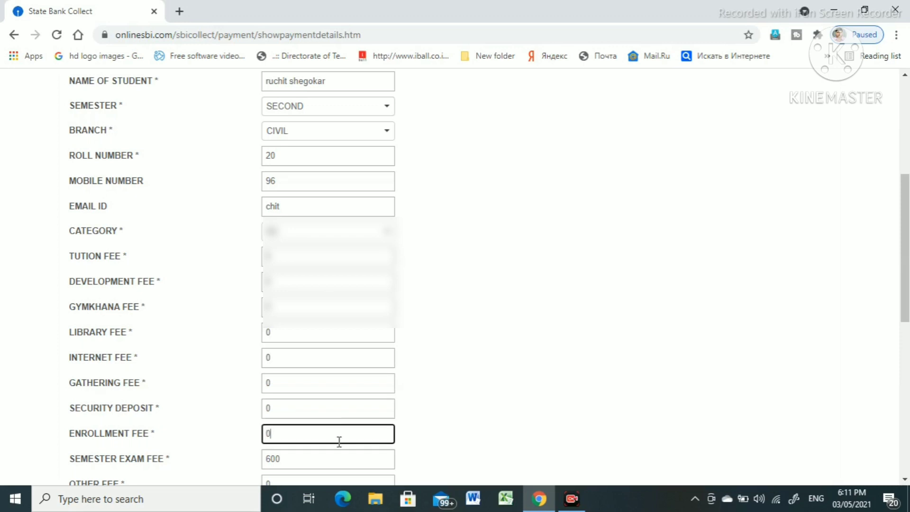
- Enter "2nd semister exam" as the payment remarks
{"action": "scroll", "coordinate": [340, 442], "scroll_direction": "down", "scroll_amount": 3}
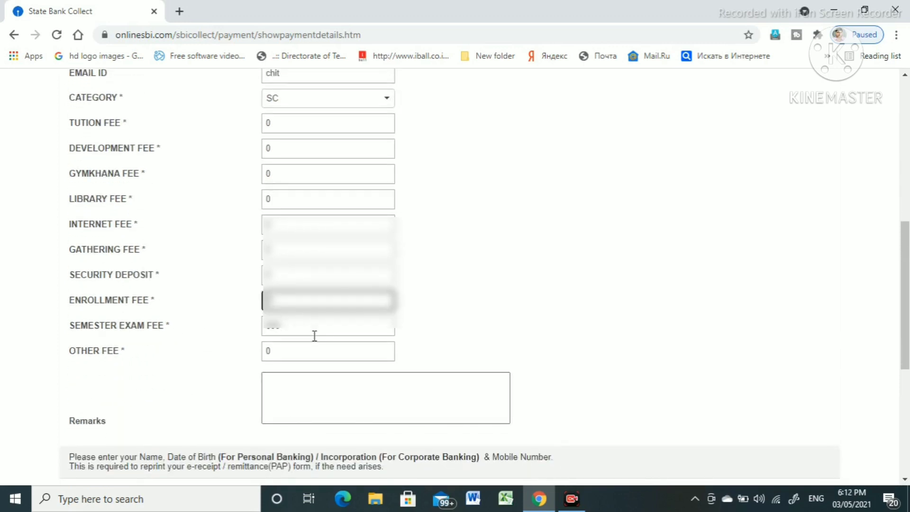
{"action": "left_click", "coordinate": [307, 398]}
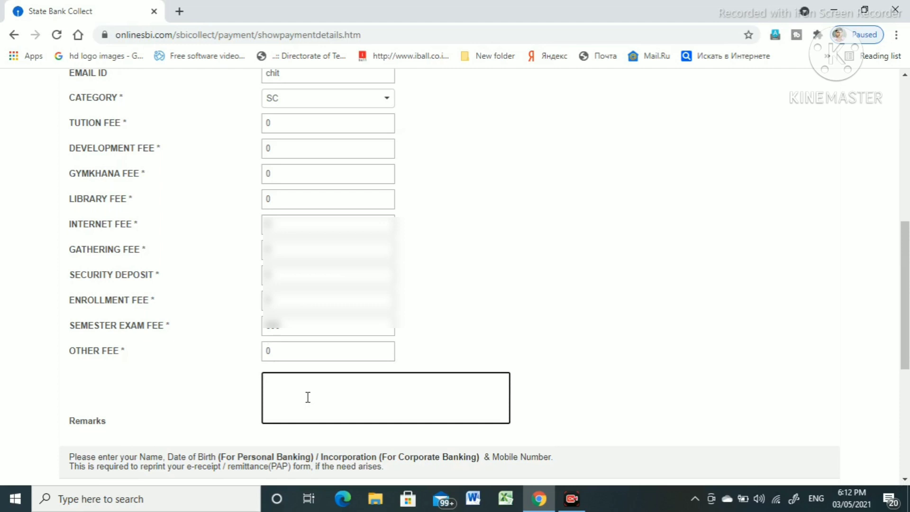
{"action": "type", "text": "2nd semister exam"}
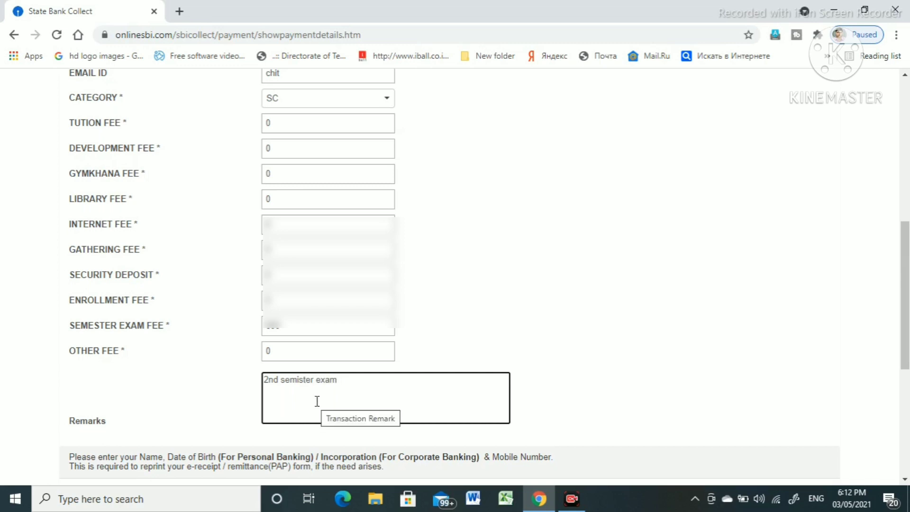
- Enter the payer's full name in the personal details required for reprinting the e-receipt
{"action": "scroll", "coordinate": [317, 401], "scroll_direction": "down", "scroll_amount": 1}
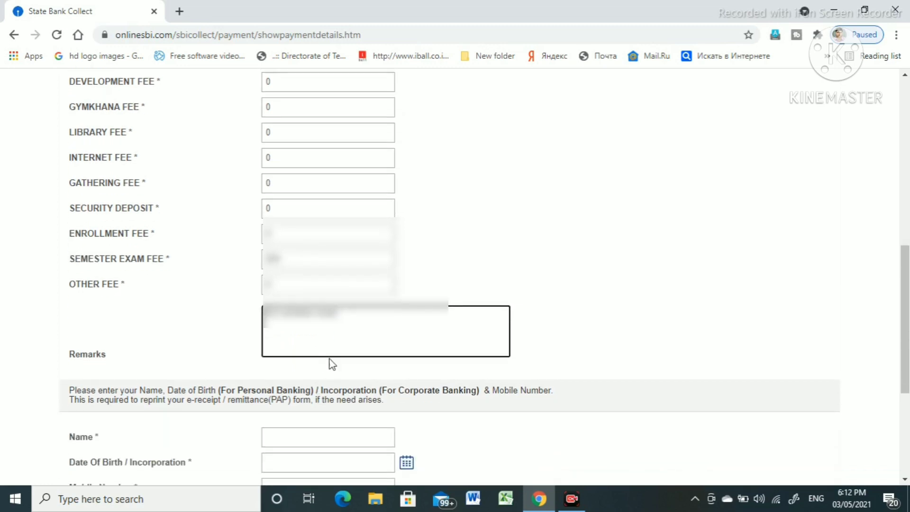
{"action": "scroll", "coordinate": [329, 360], "scroll_direction": "down", "scroll_amount": 4}
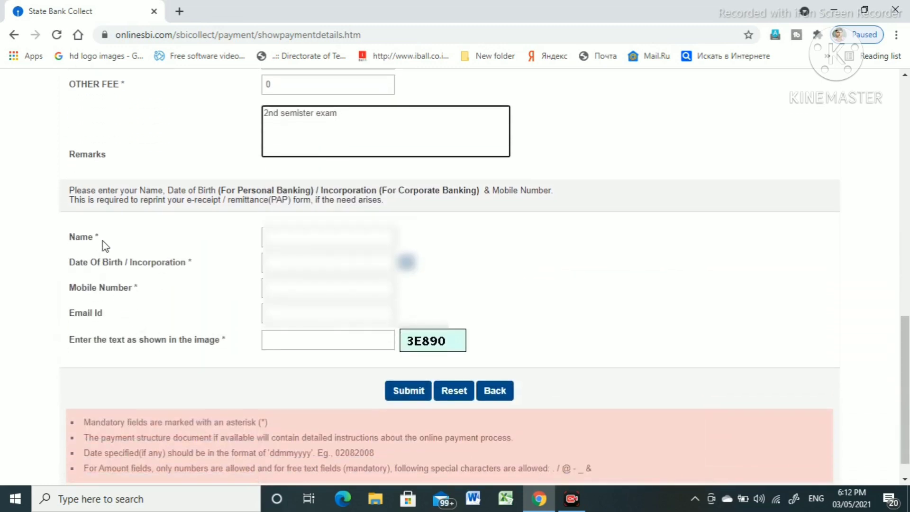
{"action": "left_click", "coordinate": [298, 240]}
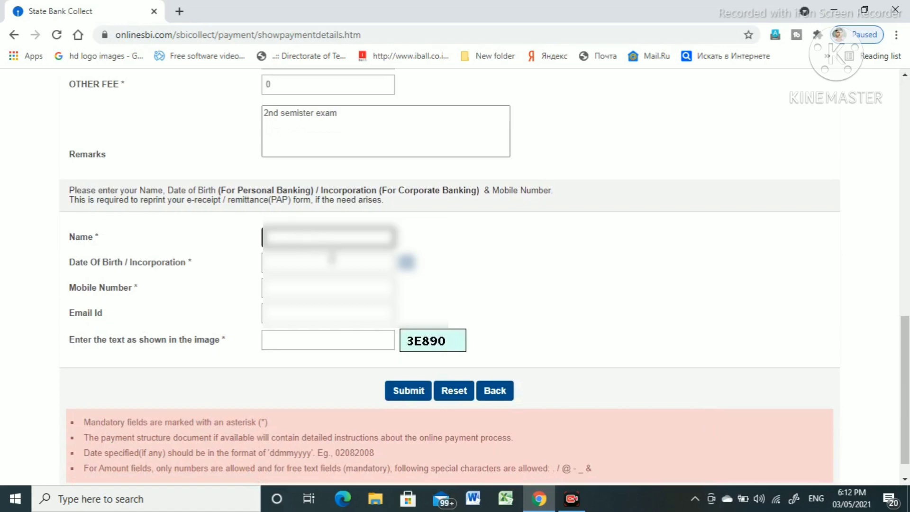
{"action": "scroll", "coordinate": [322, 243], "scroll_direction": "up", "scroll_amount": 7}
{"action": "scroll", "coordinate": [333, 257], "scroll_direction": "down", "scroll_amount": 7}
{"action": "type", "text": "..."}
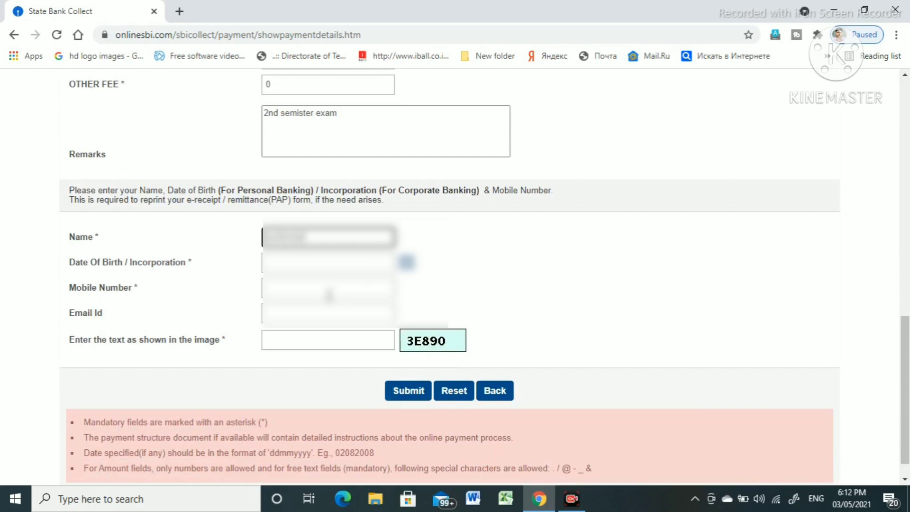
{"action": "type", "text": "..."}
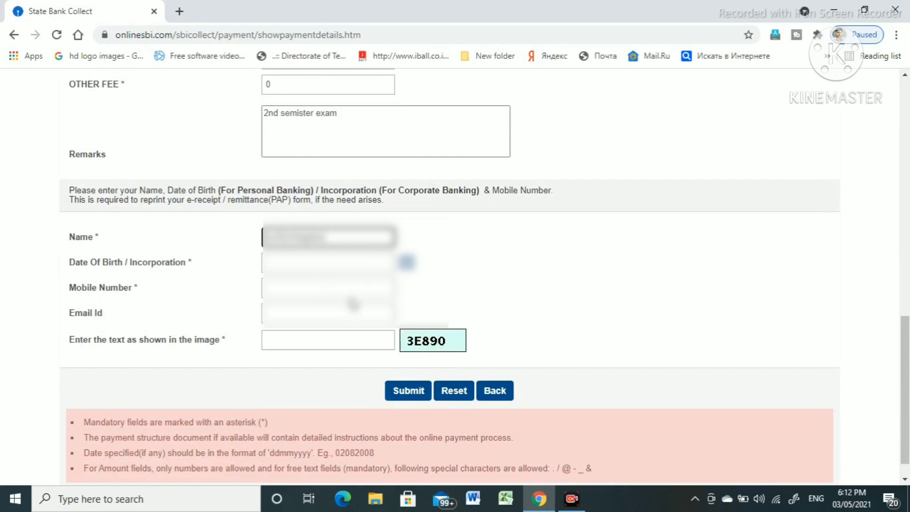
- Pick the payer's date of birth from the calendar, choosing the year and the day
{"action": "left_click", "coordinate": [407, 262]}
{"action": "left_click", "coordinate": [358, 285]}
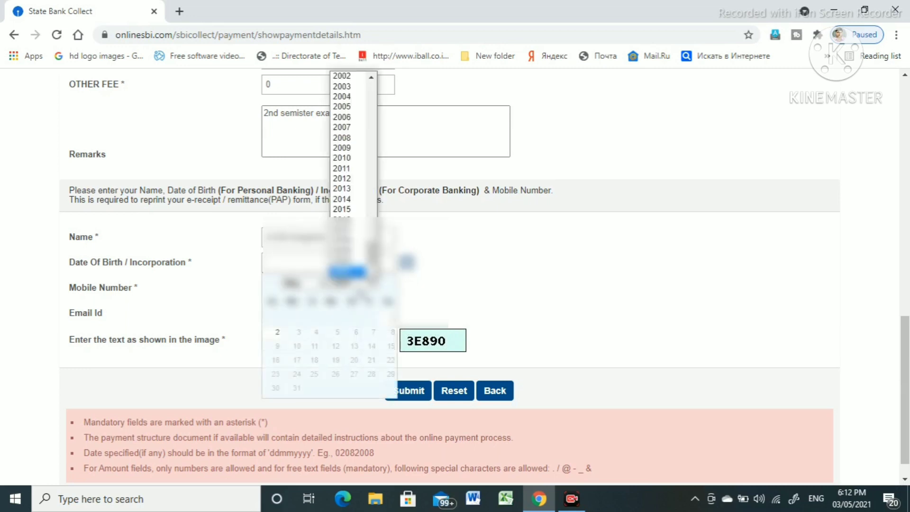
{"action": "scroll", "coordinate": [349, 189], "scroll_direction": "up", "scroll_amount": 9}
{"action": "scroll", "coordinate": [350, 190], "scroll_direction": "down", "scroll_amount": 6}
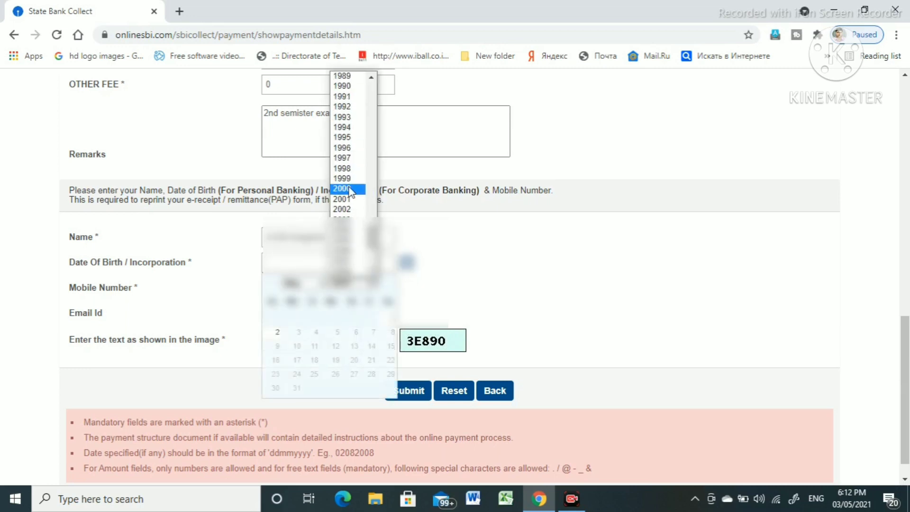
{"action": "left_click", "coordinate": [349, 209]}
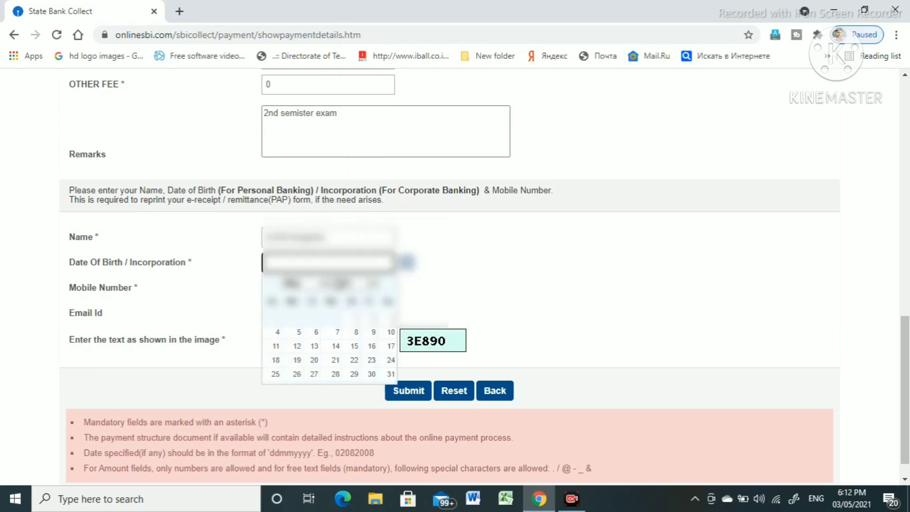
{"action": "left_click", "coordinate": [339, 358]}
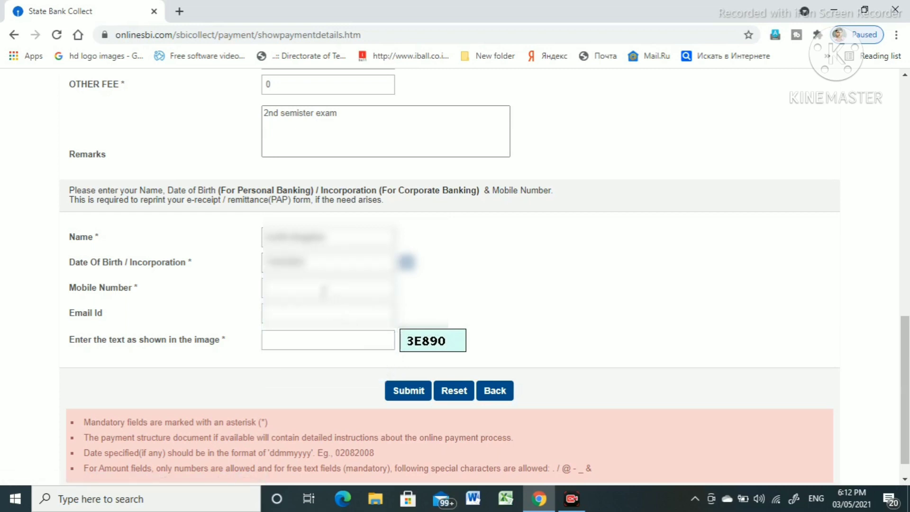
- Enter the payer's mobile number and e-mail, and fill in the captcha text shown in the image
{"action": "left_click", "coordinate": [324, 290]}
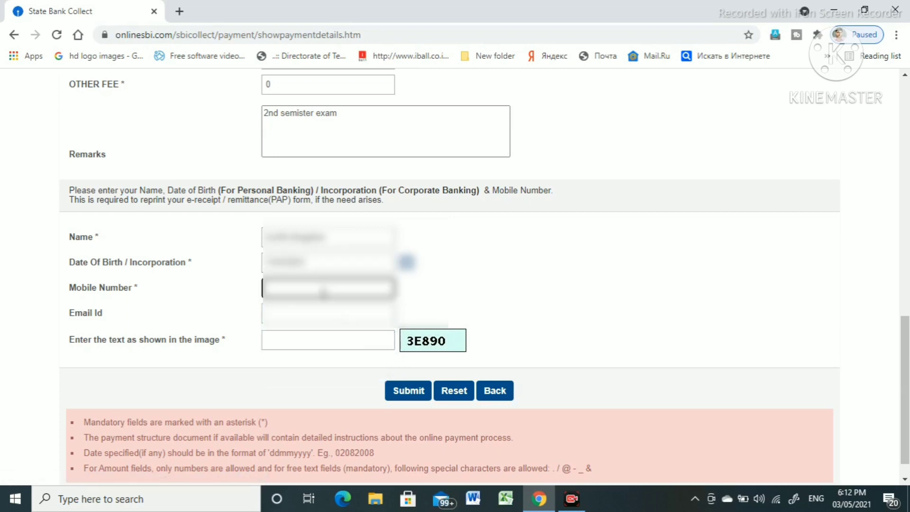
{"action": "type", "text": "9876543"}
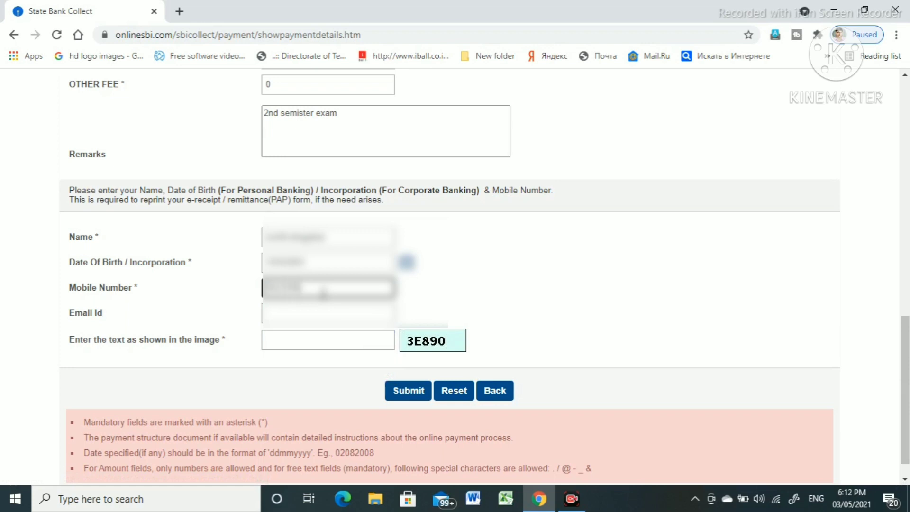
{"action": "type", "text": "210"}
{"action": "left_click", "coordinate": [316, 312]}
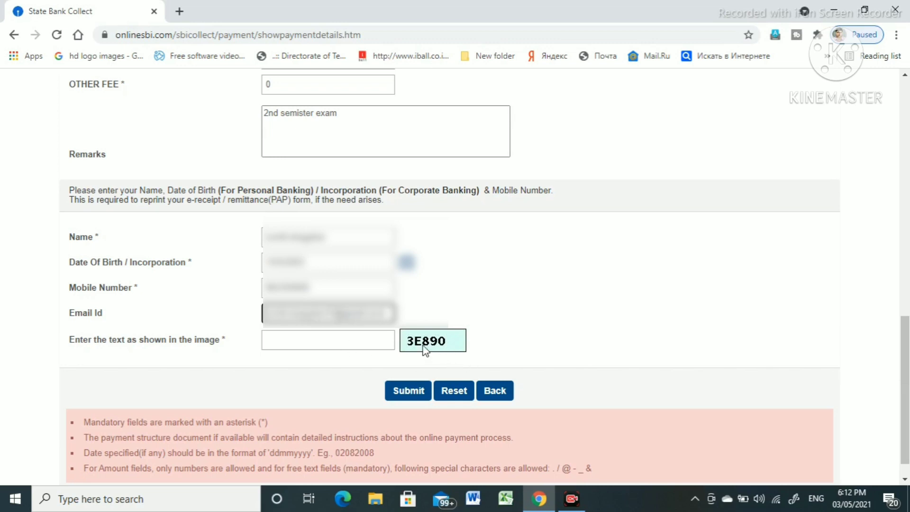
{"action": "left_click", "coordinate": [340, 350]}
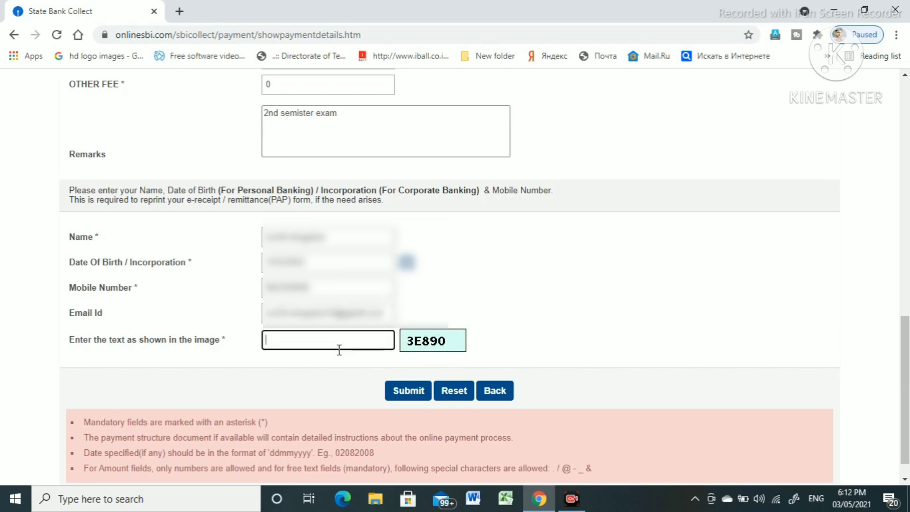
{"action": "type", "text": "3E890"}
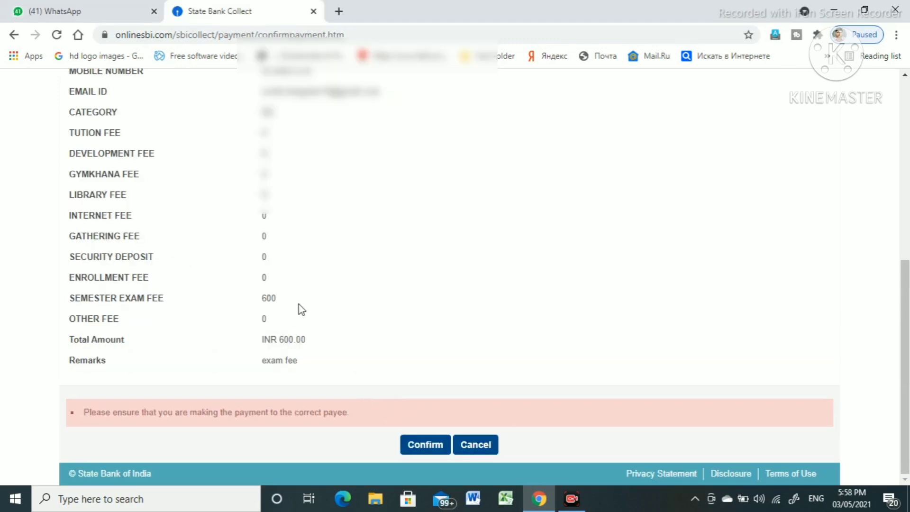
- Review and confirm the exam fee payment summary, and look through the available payment modes
{"action": "scroll", "coordinate": [299, 309], "scroll_direction": "up", "scroll_amount": 3}
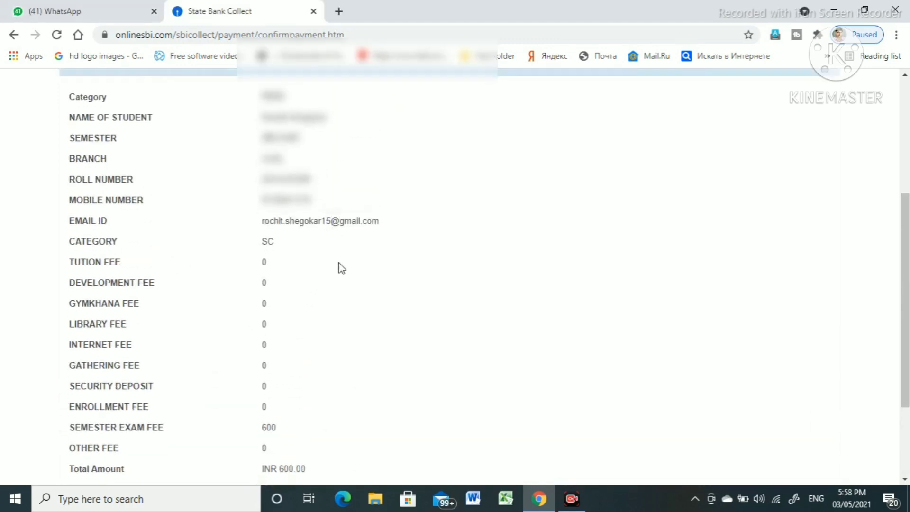
{"action": "scroll", "coordinate": [340, 266], "scroll_direction": "down", "scroll_amount": 3}
{"action": "left_click", "coordinate": [426, 445]}
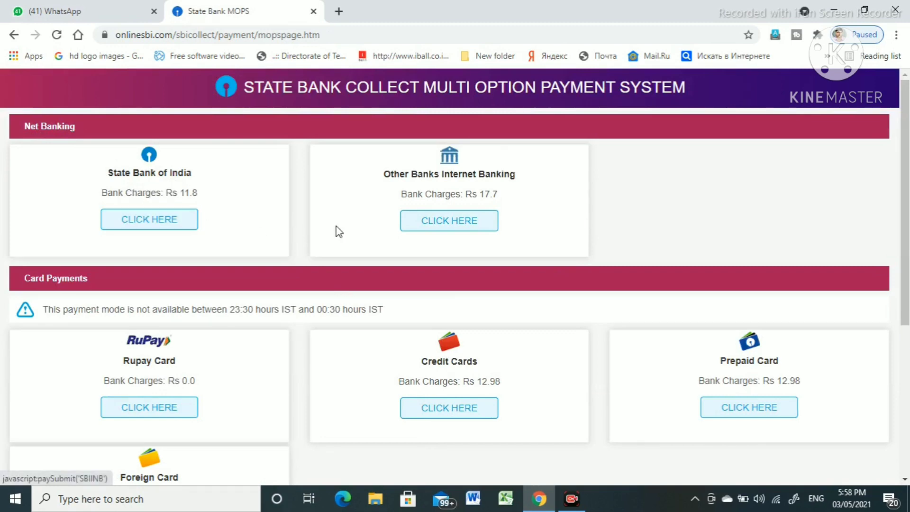
{"action": "scroll", "coordinate": [261, 286], "scroll_direction": "down", "scroll_amount": 4}
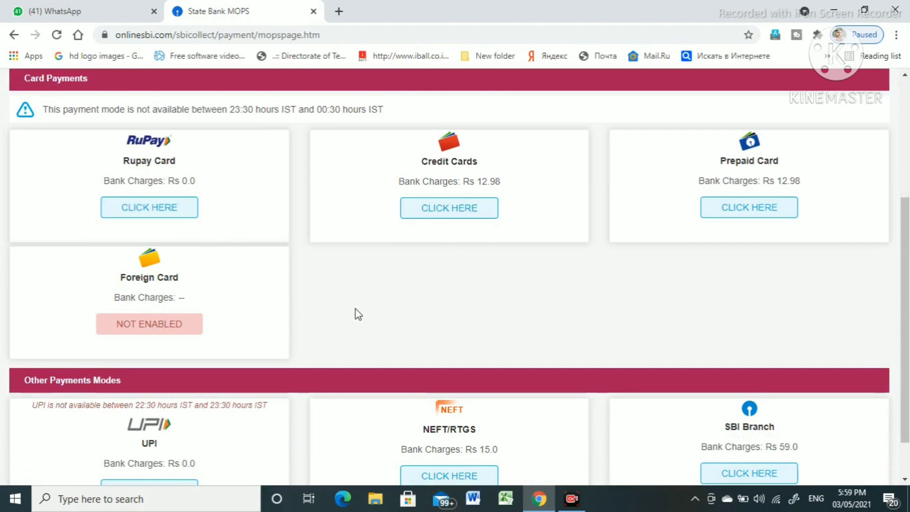
- Choose UPI as the payment mode for the exam fee and switch from VPA to QR code payment
{"action": "scroll", "coordinate": [378, 311], "scroll_direction": "down", "scroll_amount": 2}
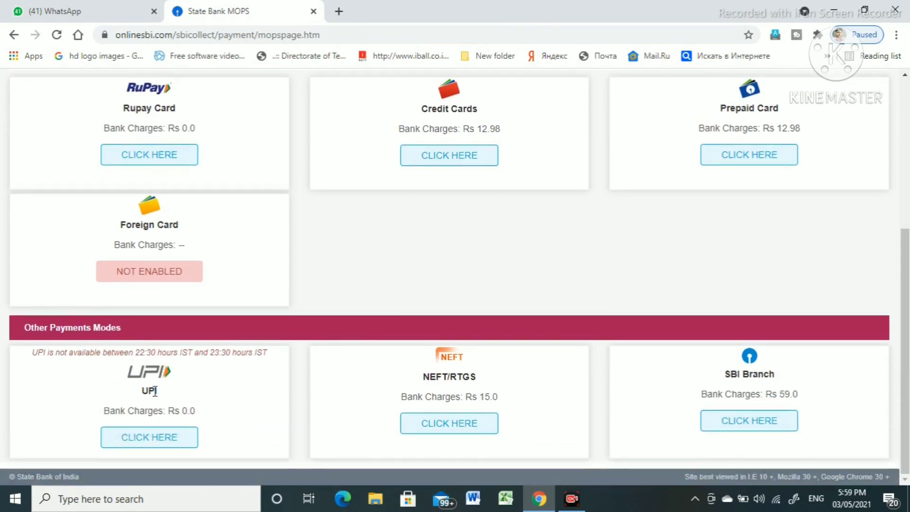
{"action": "left_click", "coordinate": [174, 442]}
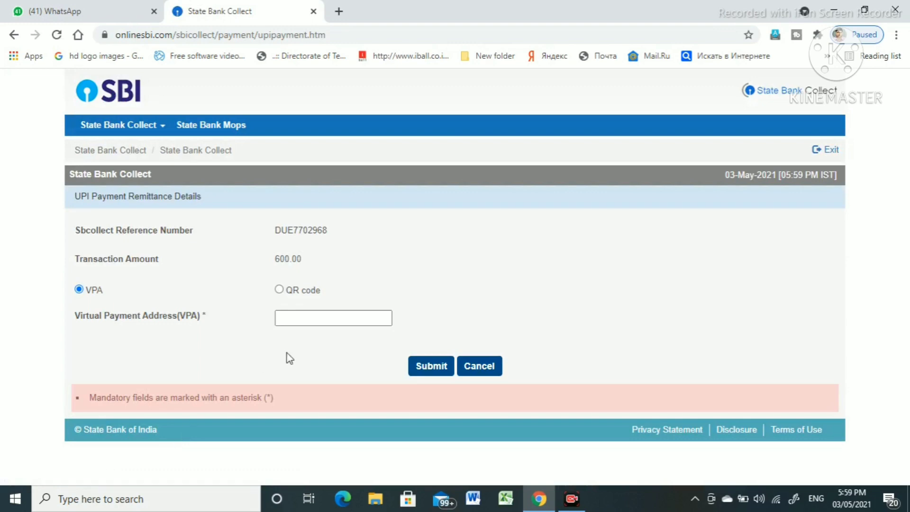
{"action": "left_click", "coordinate": [280, 290]}
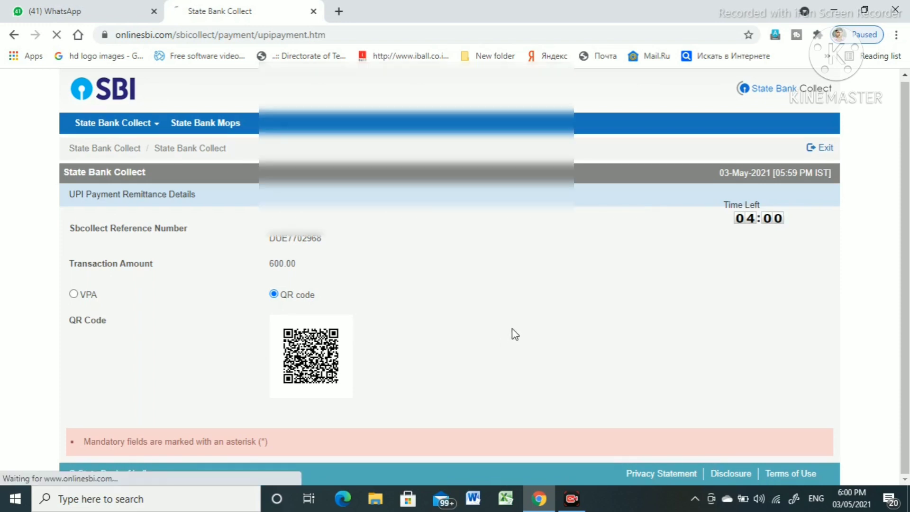
- Review the fee details on the payment confirmation page and open the e-receipt
{"action": "scroll", "coordinate": [512, 329], "scroll_direction": "down", "scroll_amount": 6}
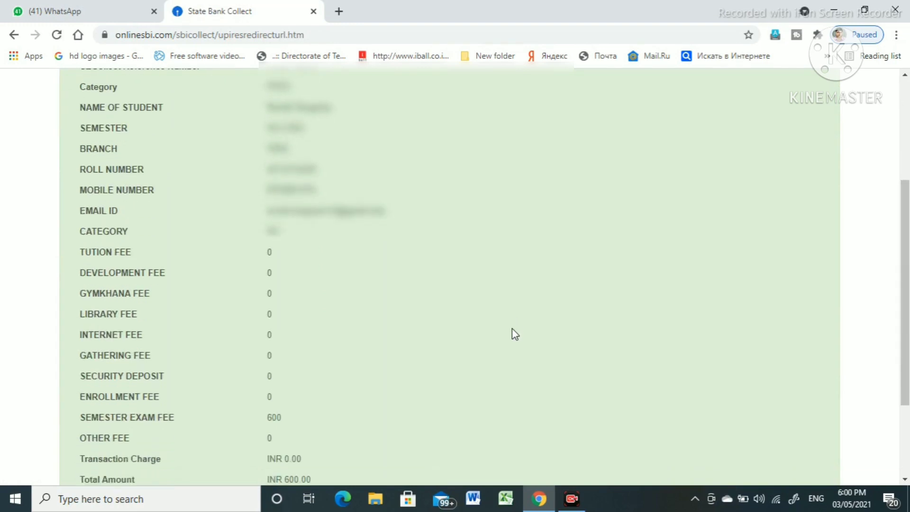
{"action": "scroll", "coordinate": [386, 318], "scroll_direction": "up", "scroll_amount": 3}
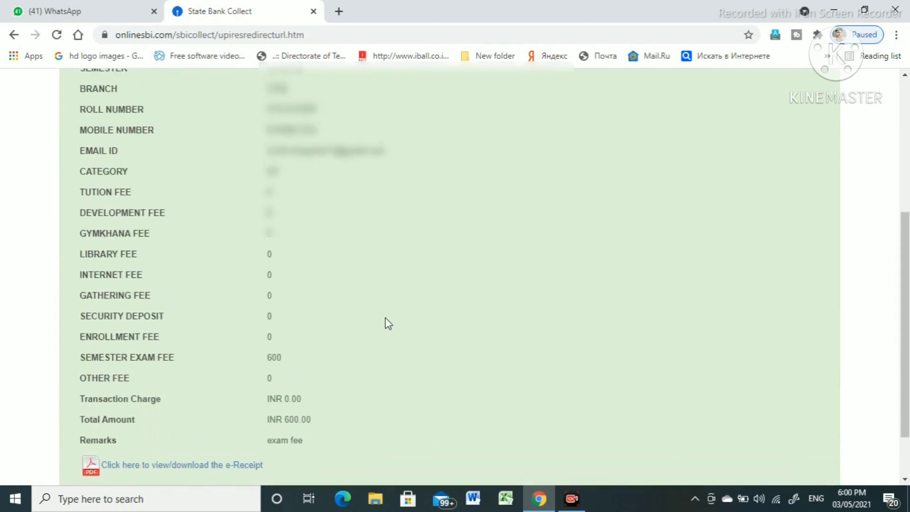
{"action": "scroll", "coordinate": [386, 317], "scroll_direction": "down", "scroll_amount": 3}
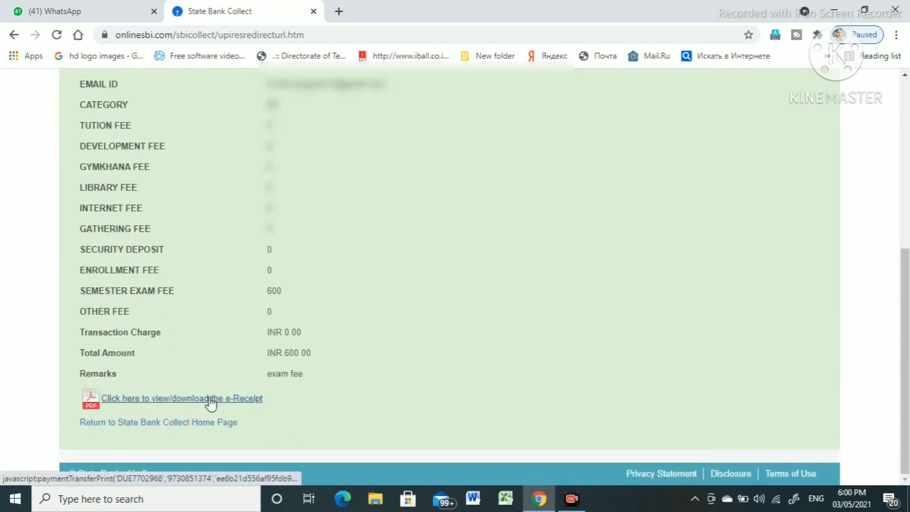
{"action": "left_click", "coordinate": [176, 402]}
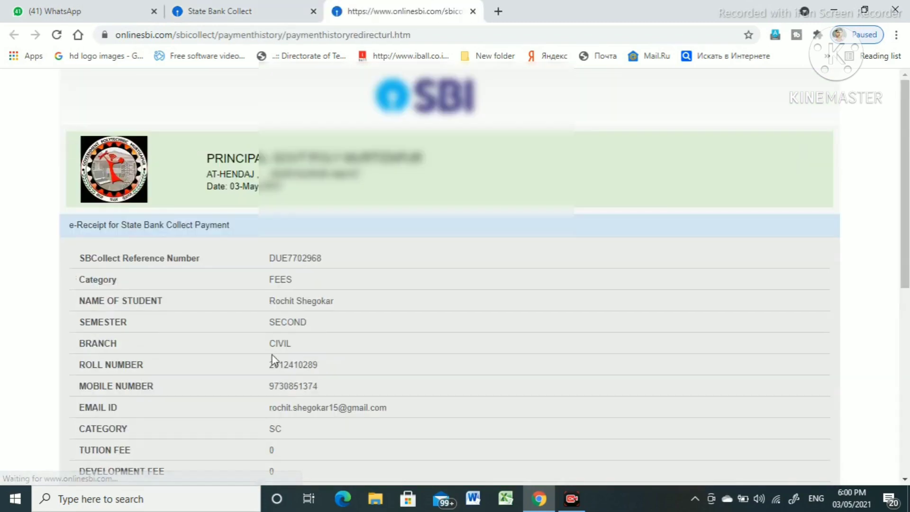
- Print the e-receipt to PDF with all pages in portrait layout, checking both pages in the preview before saving
{"action": "scroll", "coordinate": [348, 311], "scroll_direction": "down", "scroll_amount": 8}
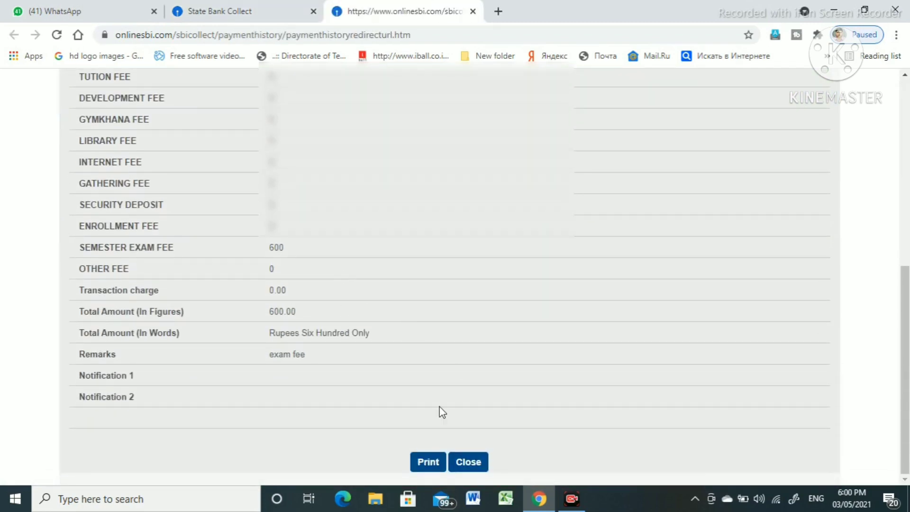
{"action": "left_click", "coordinate": [429, 462]}
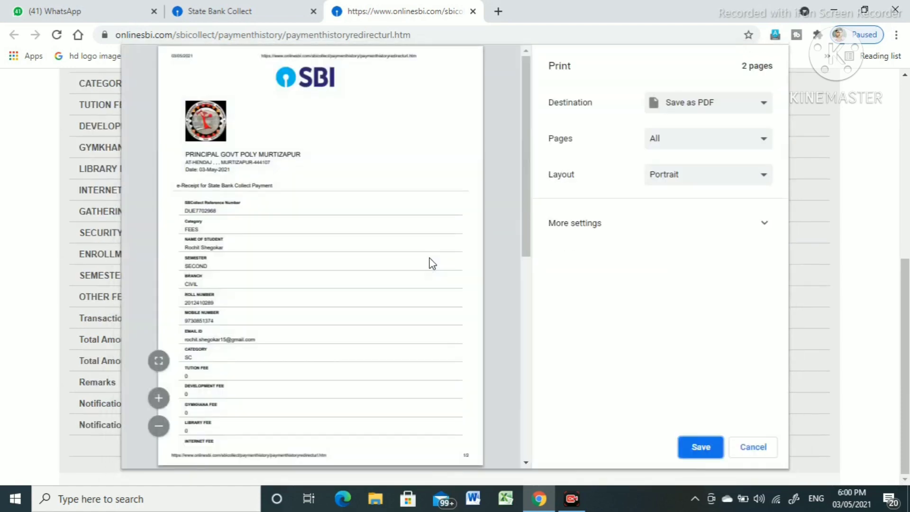
{"action": "scroll", "coordinate": [428, 256], "scroll_direction": "down", "scroll_amount": 10}
{"action": "scroll", "coordinate": [428, 256], "scroll_direction": "down", "scroll_amount": 3}
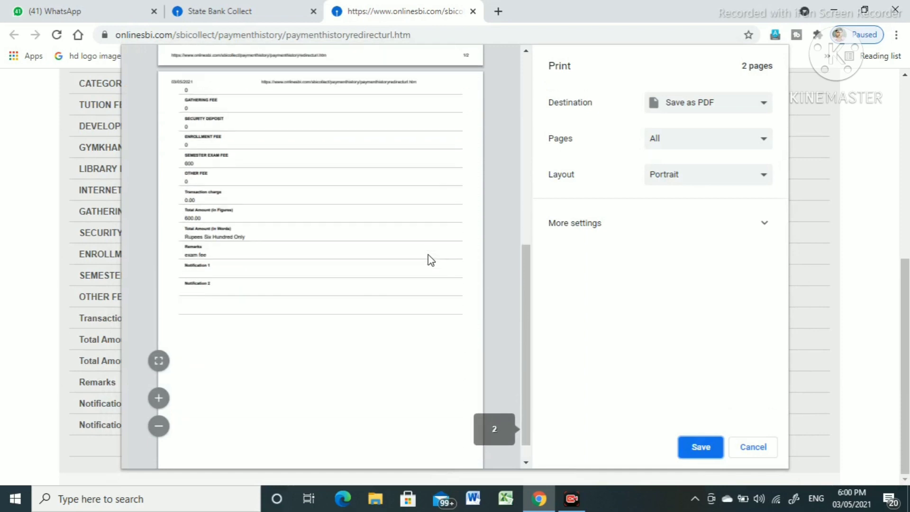
{"action": "scroll", "coordinate": [428, 256], "scroll_direction": "up", "scroll_amount": 10}
{"action": "scroll", "coordinate": [369, 271], "scroll_direction": "down", "scroll_amount": 2}
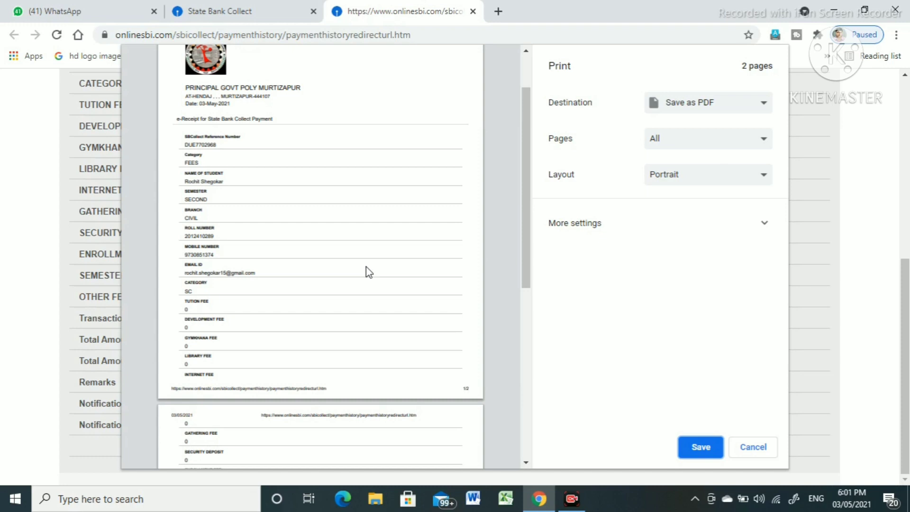
{"action": "scroll", "coordinate": [366, 266], "scroll_direction": "up", "scroll_amount": 2}
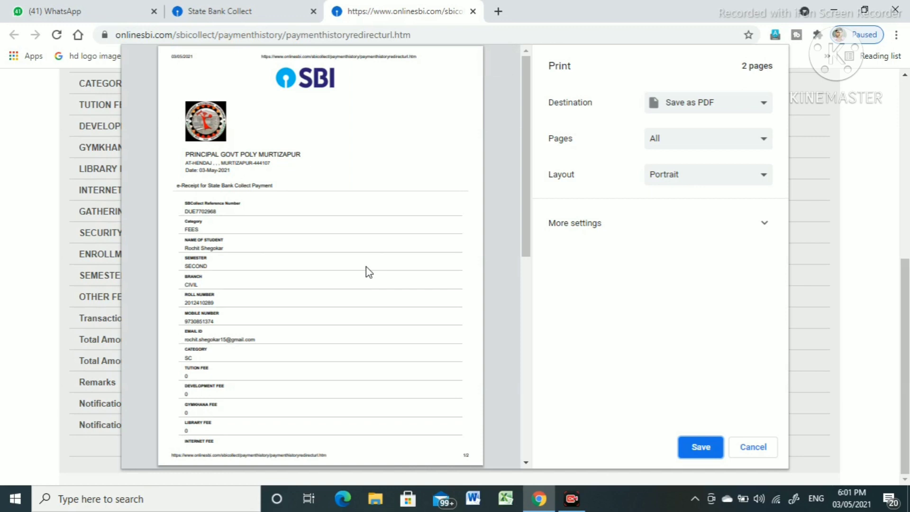
{"action": "scroll", "coordinate": [366, 267], "scroll_direction": "down", "scroll_amount": 10}
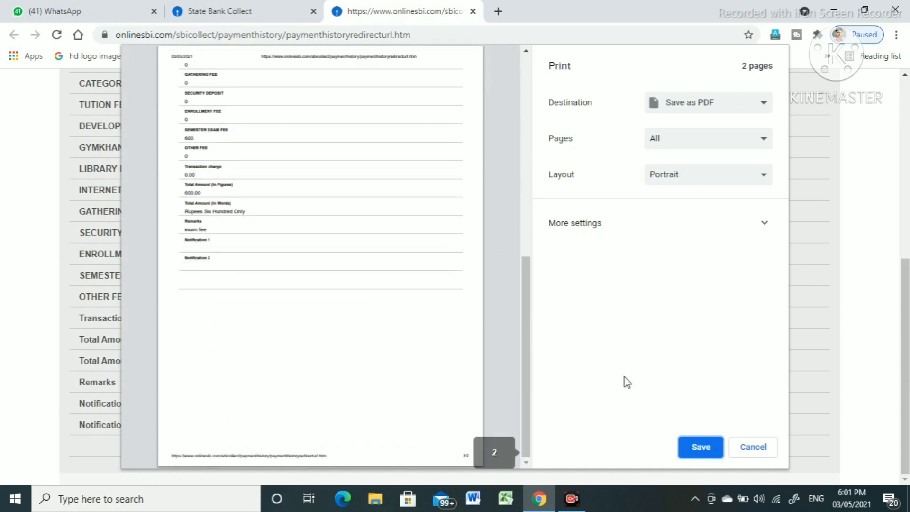
{"action": "left_click", "coordinate": [694, 454]}
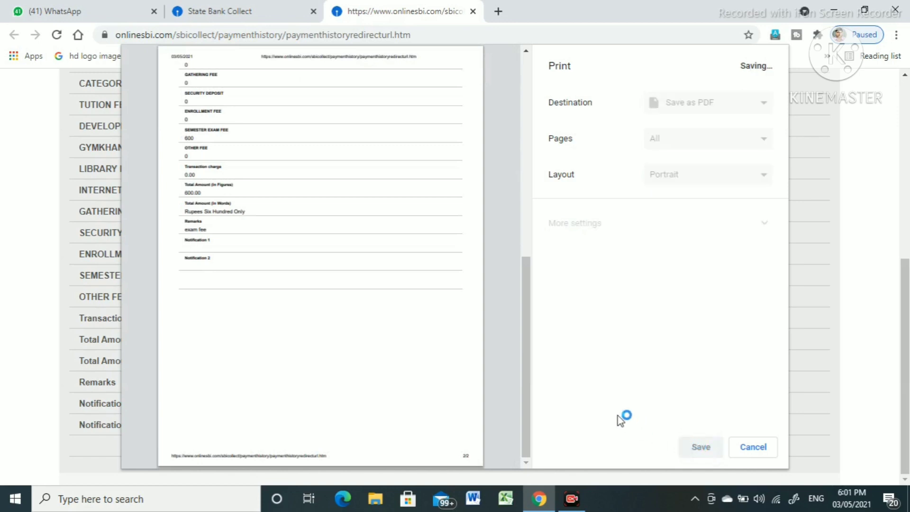